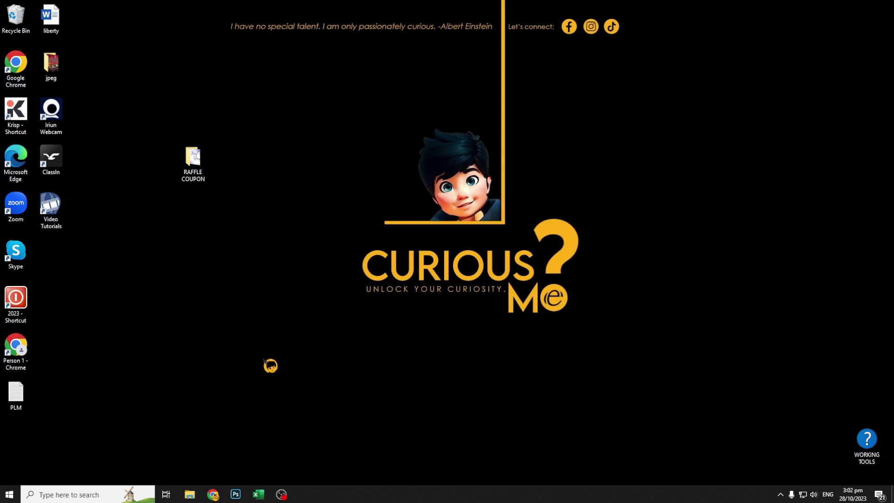
# Switch to Photoshop and create a new 11 × 8.5 inch document at 300 pixels/inch in CMYK Color with a white background.
pyautogui.click(238, 498)
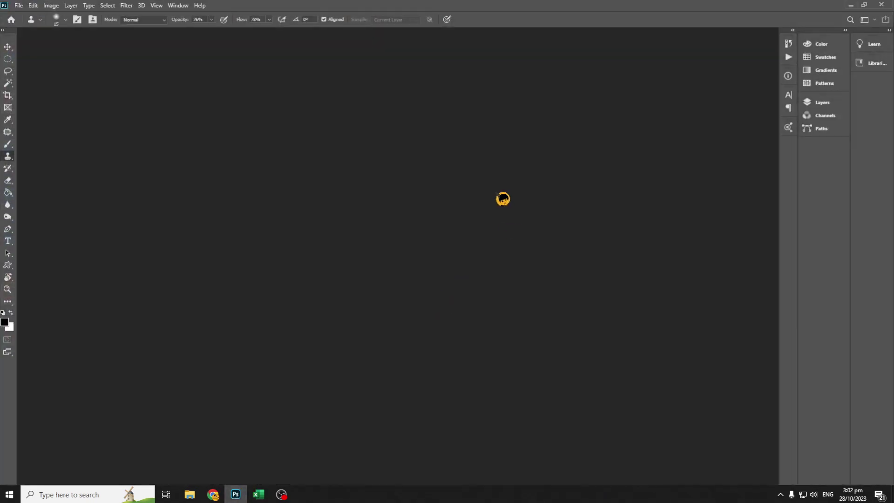
pyautogui.hotkey('ctrl', 'n')
pyautogui.click(598, 201)
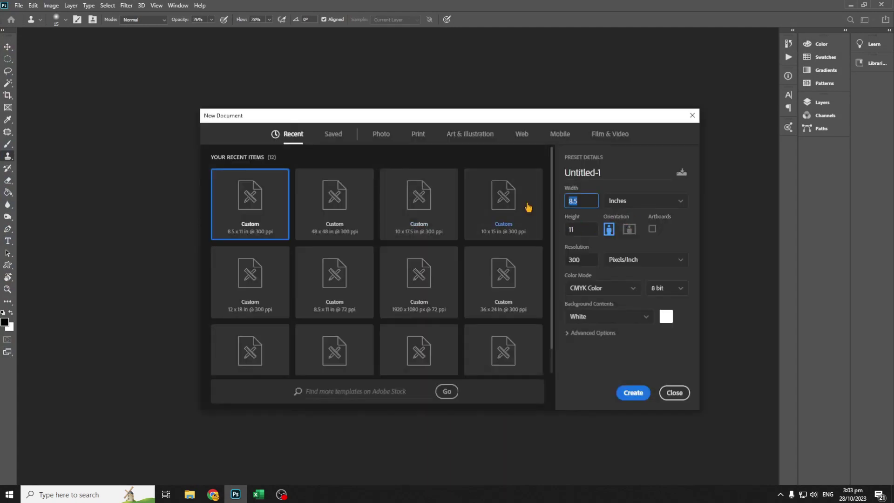
pyautogui.write('11')
pyautogui.press('Tab')
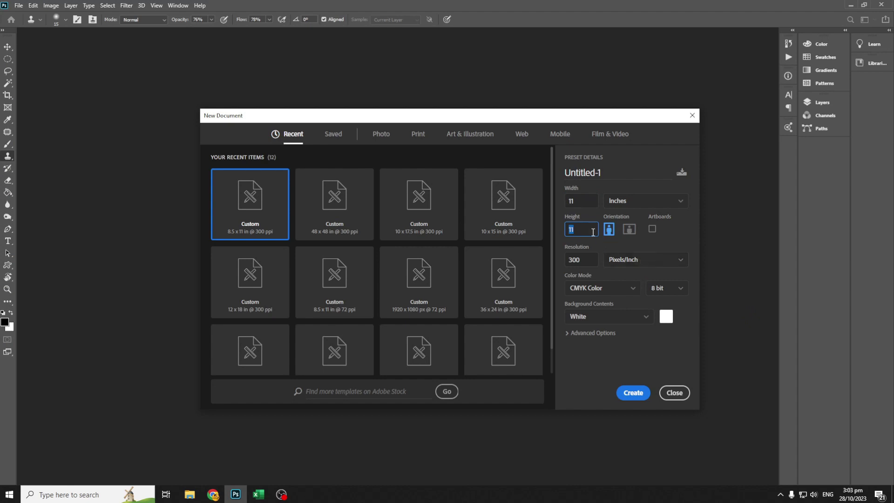
pyautogui.click(633, 392)
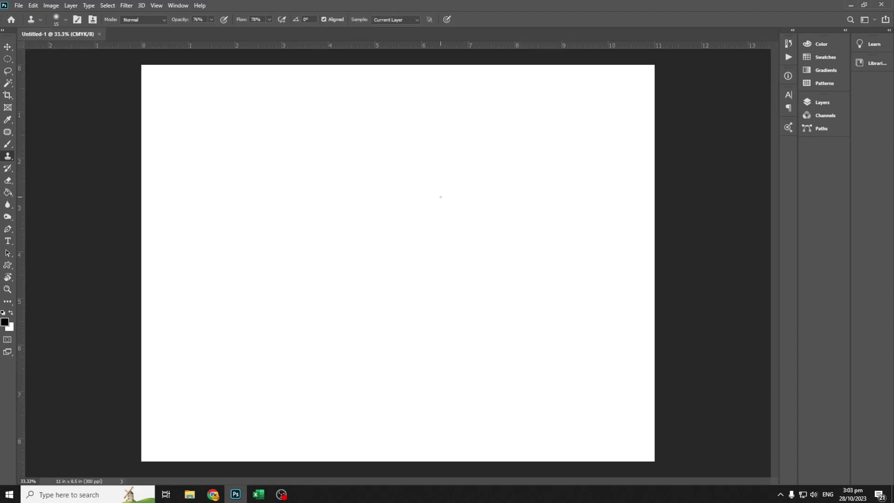
# Place the "weeding coupons" image from the desktop folder RAFFLE COUPON into the new document.
pyautogui.press('super+d')
pyautogui.doubleClick(191, 161)
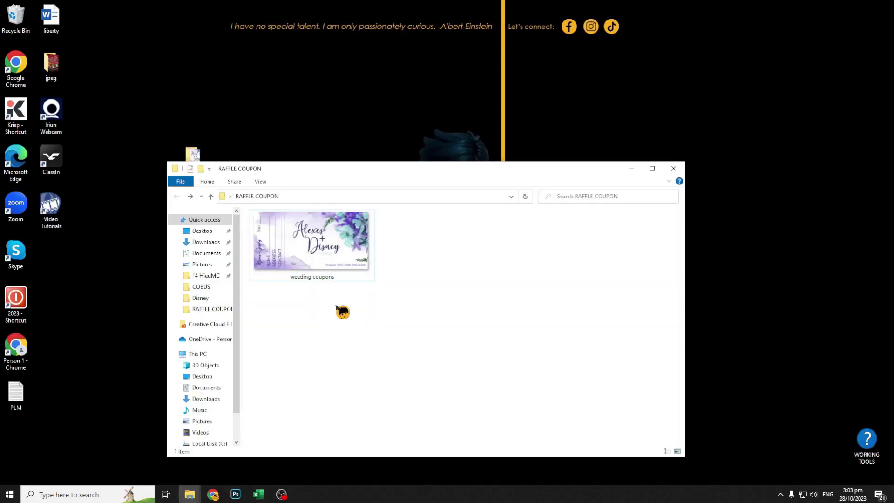
pyautogui.click(310, 239)
pyautogui.moveTo(310, 239); pyautogui.dragTo(421, 204)
pyautogui.press('Return')
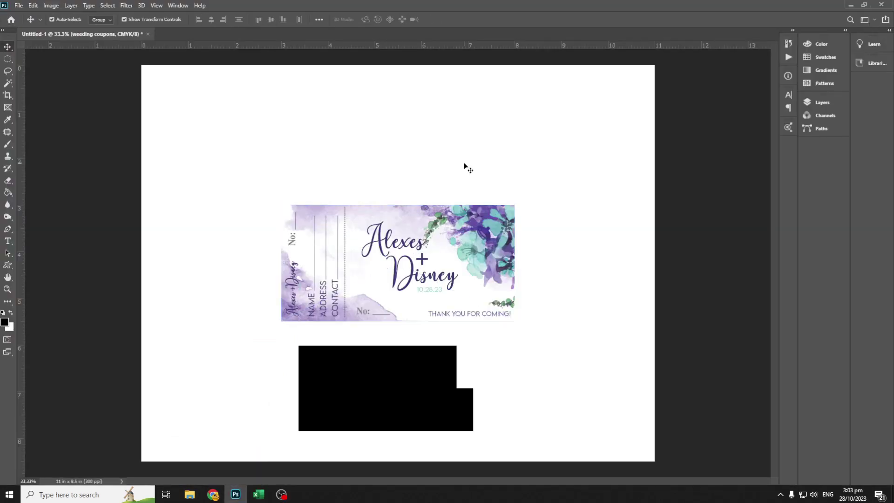
# Move the coupon to the page's upper-left area and duplicate it into an adjoining grid of two columns and three rows.
pyautogui.moveTo(410, 260); pyautogui.dragTo(286, 137)
pyautogui.moveTo(286, 205); pyautogui.dragTo(519, 205)
pyautogui.moveTo(643, 218); pyautogui.dragTo(159, 84)
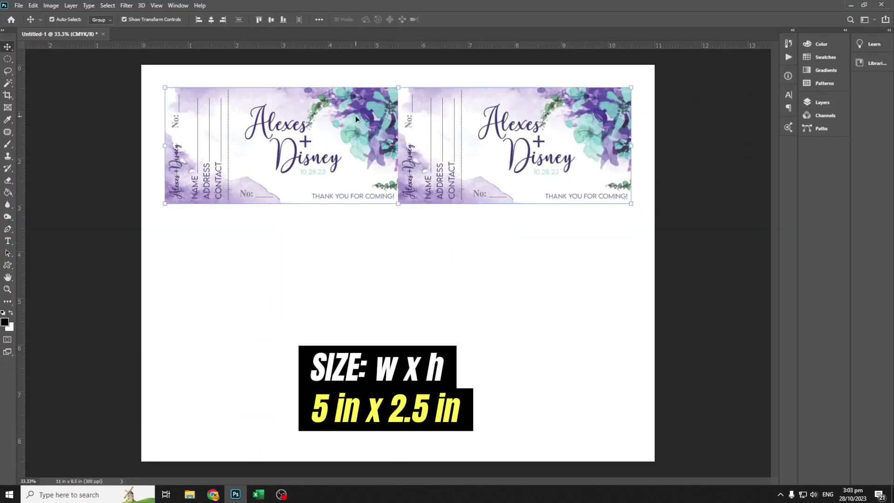
pyautogui.moveTo(362, 111); pyautogui.dragTo(353, 344)
pyautogui.moveTo(298, 243); pyautogui.dragTo(300, 240)
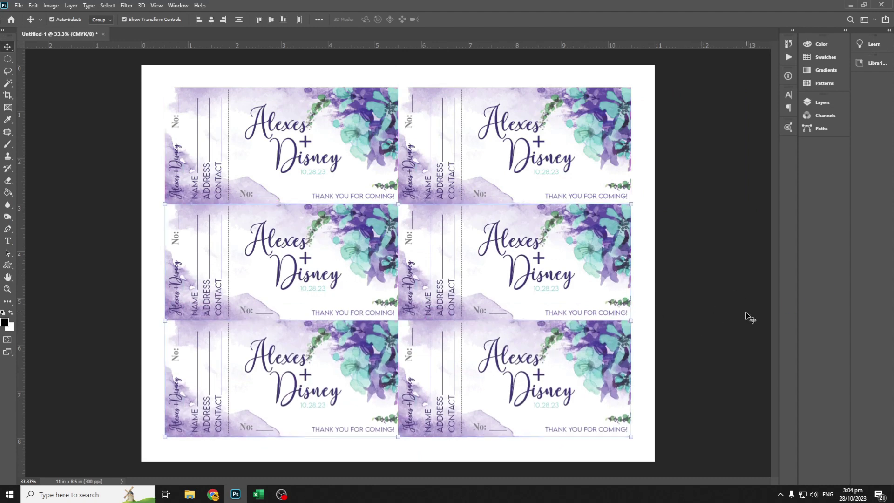
# Merge the coupon layers and the Background into a single Background layer.
pyautogui.hotkey('ctrl', 'alt', 'a')
pyautogui.press('F7')
pyautogui.keyDown('ctrl'); pyautogui.click(739, 136); pyautogui.keyUp('ctrl')
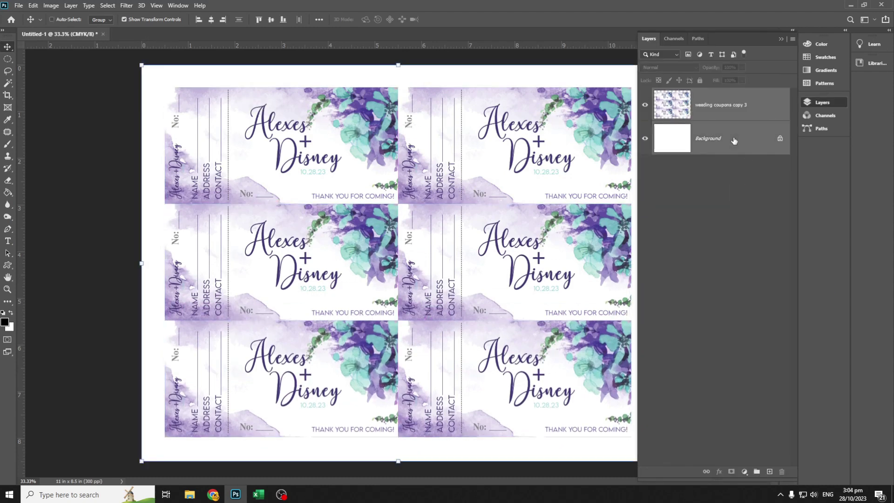
pyautogui.rightClick(736, 138)
pyautogui.click(788, 200)
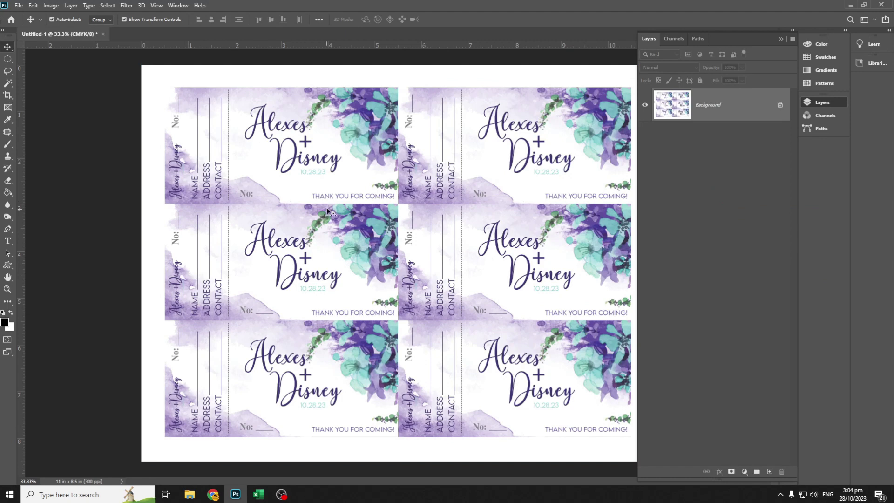
pyautogui.press('Tab')
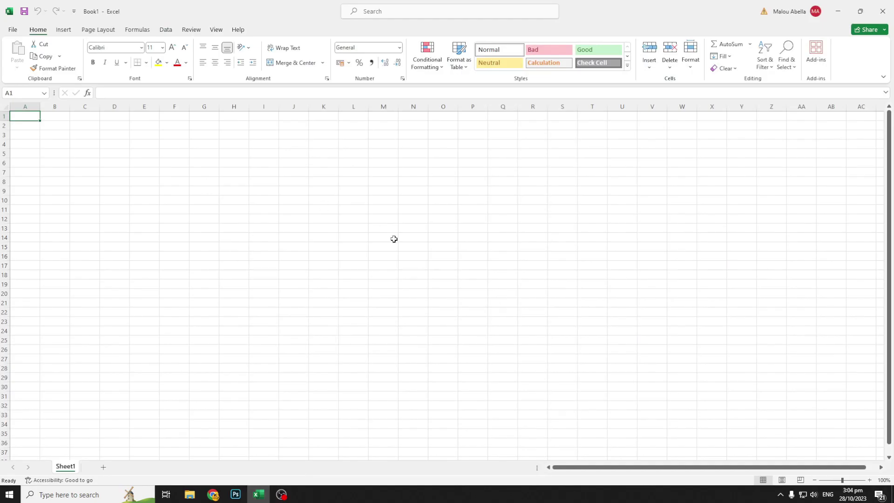
# Switch to a blank Excel workbook and enter the headers c1, c2, c3, c4, c5 and c6 in cells A1 to F1.
pyautogui.write('c1')
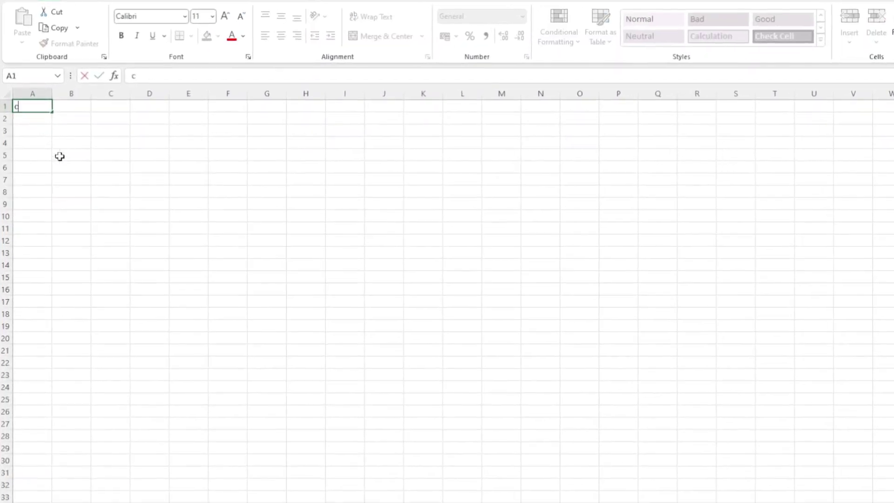
pyautogui.press('Tab')
pyautogui.write('c2')
pyautogui.press('Tab')
pyautogui.write('c3')
pyautogui.press('Tab')
pyautogui.write('c4')
pyautogui.press('Tab')
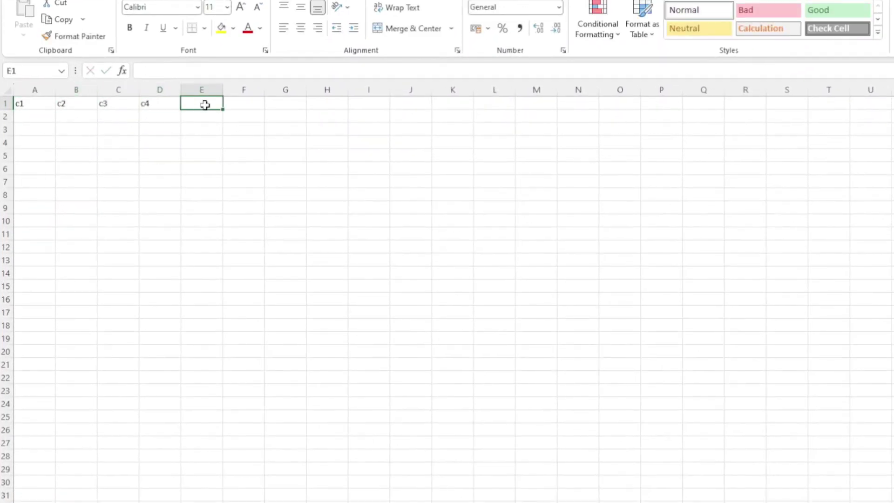
pyautogui.write('c5')
pyautogui.press('Tab')
pyautogui.write('c6')
pyautogui.click(283, 151)
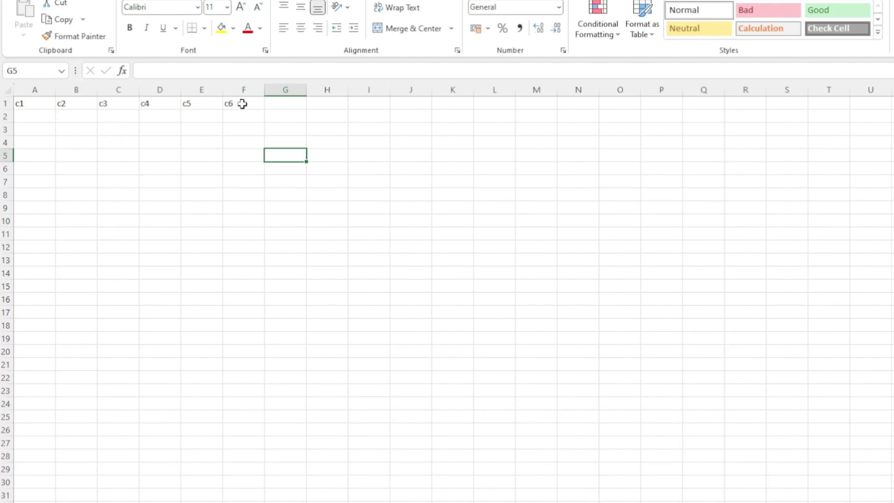
# Enter 1 in cell A2 and format the range A2:F25 as Text.
pyautogui.click(40, 117)
pyautogui.write('1')
pyautogui.press('Return')
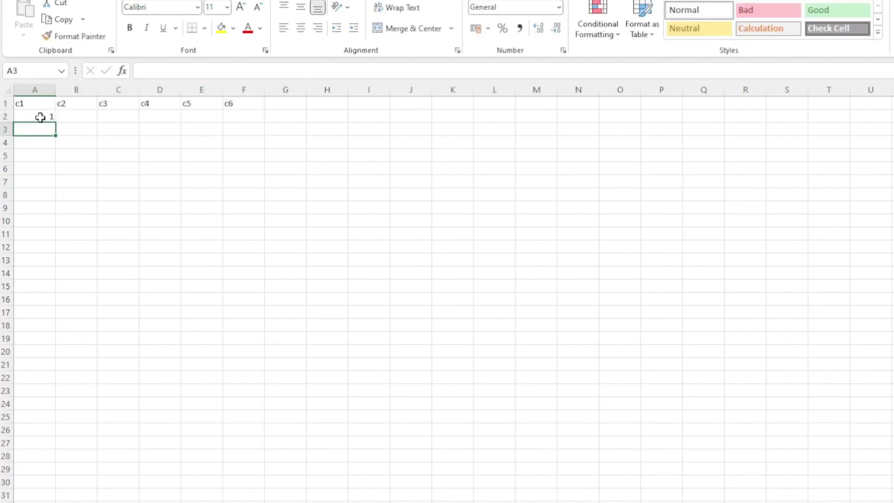
pyautogui.rightClick(40, 118)
pyautogui.click(54, 119)
pyautogui.moveTo(54, 119); pyautogui.dragTo(243, 417)
pyautogui.rightClick(166, 171)
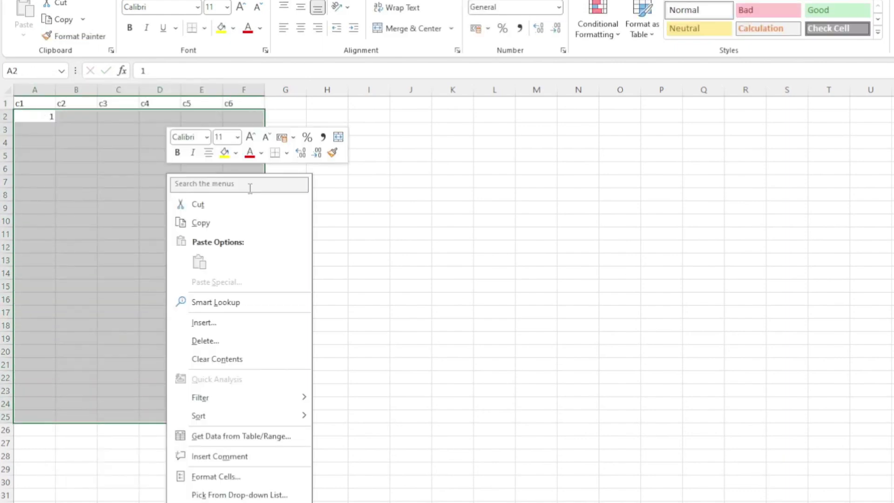
pyautogui.click(216, 477)
pyautogui.click(100, 437)
pyautogui.press('Return')
# Enter 001 in cell A2 and fill the number series down to A19.
pyautogui.click(37, 121)
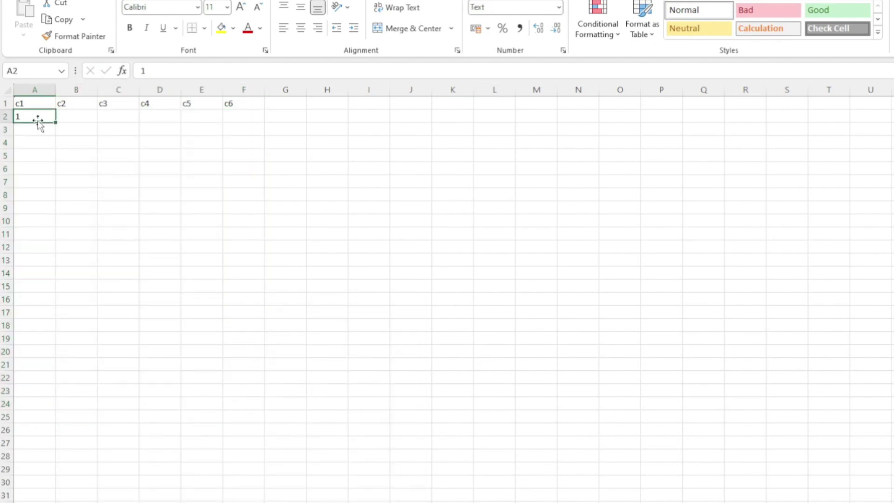
pyautogui.write('001')
pyautogui.click(118, 156)
pyautogui.click(38, 117)
pyautogui.moveTo(55, 123); pyautogui.dragTo(50, 346)
# Enter 019 in cell B2 and fill the number series down to B19.
pyautogui.click(82, 117)
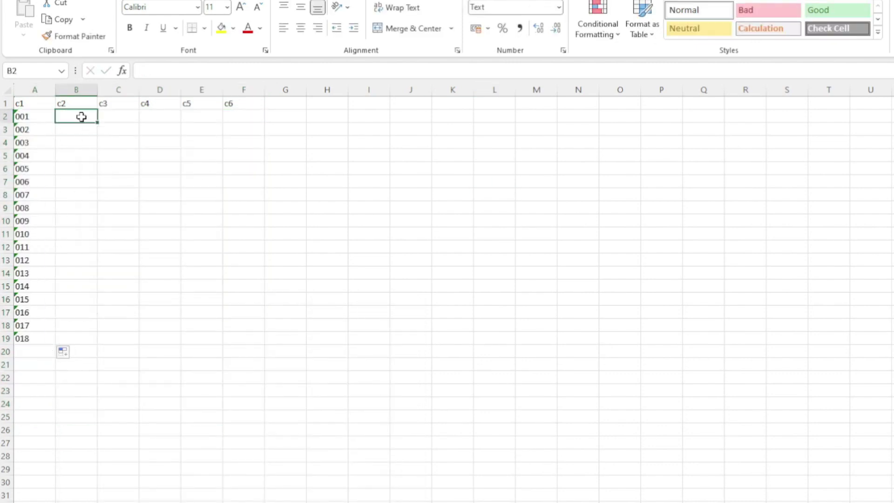
pyautogui.write('019')
pyautogui.hotkey('ctrl', 'Return')
pyautogui.moveTo(97, 123); pyautogui.dragTo(93, 344)
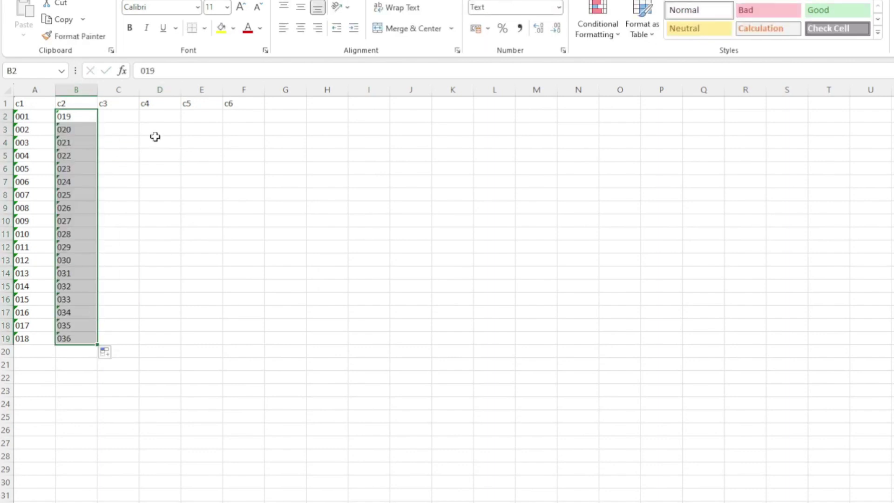
pyautogui.click(88, 337)
# Enter 037 in C2 and 055 in D2, filling each number series down to row 19.
pyautogui.click(119, 119)
pyautogui.write('037')
pyautogui.hotkey('ctrl', 'Return')
pyautogui.moveTo(139, 123); pyautogui.dragTo(135, 344)
pyautogui.click(169, 118)
pyautogui.write('055')
pyautogui.hotkey('ctrl', 'Return')
pyautogui.moveTo(181, 123); pyautogui.dragTo(184, 344)
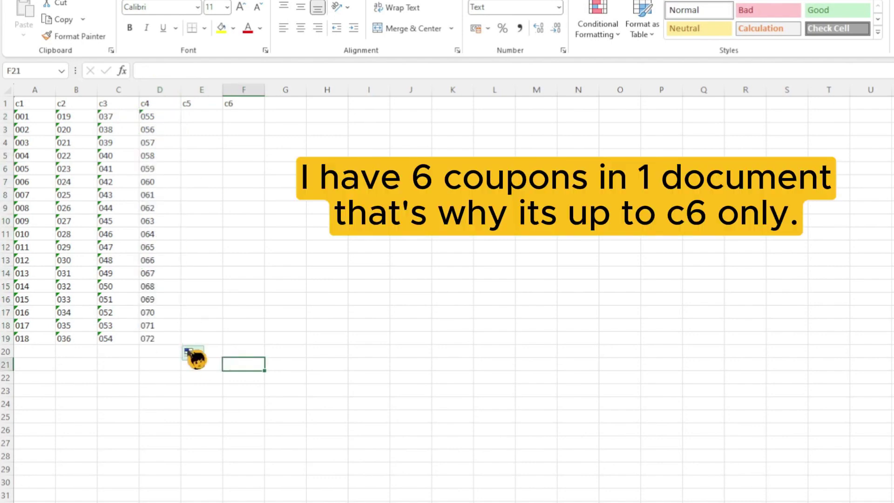
# Enter 073 in E2 and 091 in F2, filling each number series down to row 19.
pyautogui.click(205, 119)
pyautogui.write('073')
pyautogui.hotkey('ctrl', 'Return')
pyautogui.moveTo(224, 125); pyautogui.dragTo(226, 343)
pyautogui.click(242, 117)
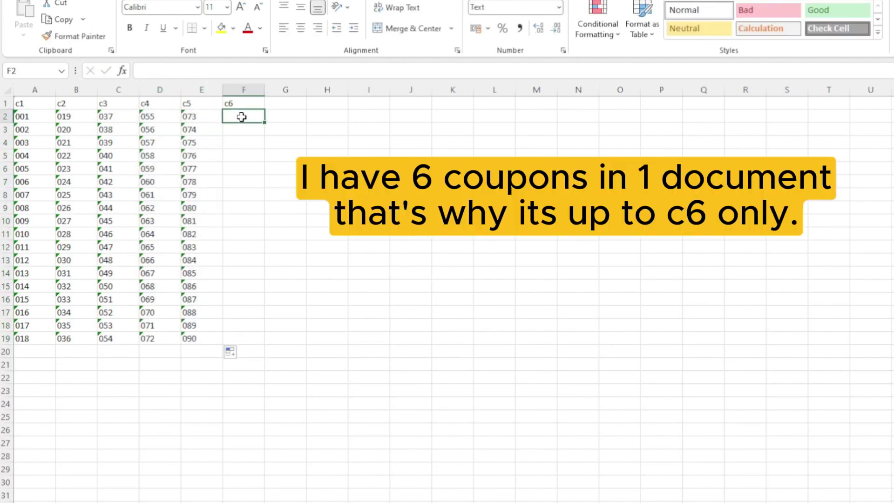
pyautogui.write('091')
pyautogui.hotkey('ctrl', 'Return')
pyautogui.moveTo(263, 123); pyautogui.dragTo(254, 345)
pyautogui.click(411, 298)
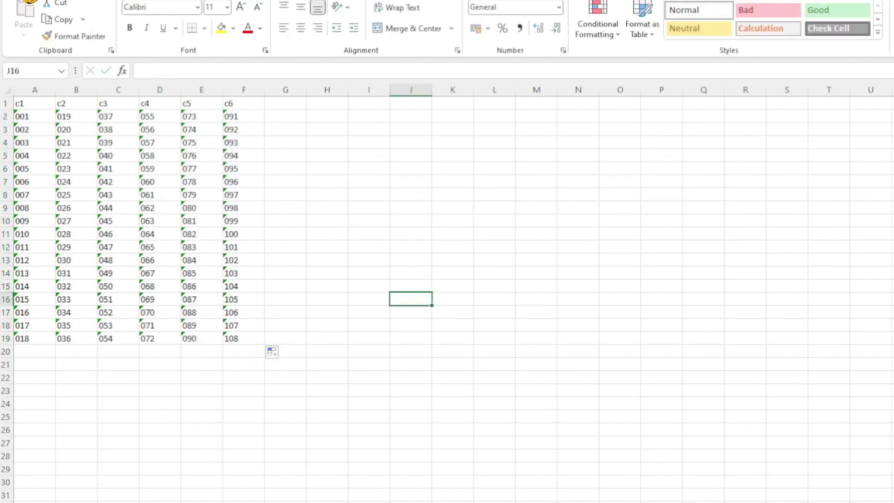
# Save the workbook to the Desktop as autonum in CSV (MS-DOS) format.
pyautogui.hotkey('ctrl', 's')
pyautogui.click(207, 200)
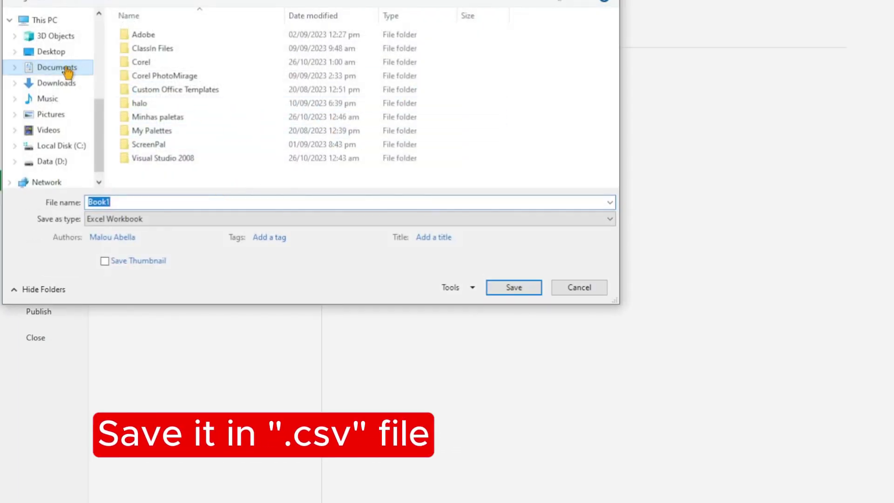
pyautogui.click(51, 51)
pyautogui.click(199, 202)
pyautogui.write('autonum')
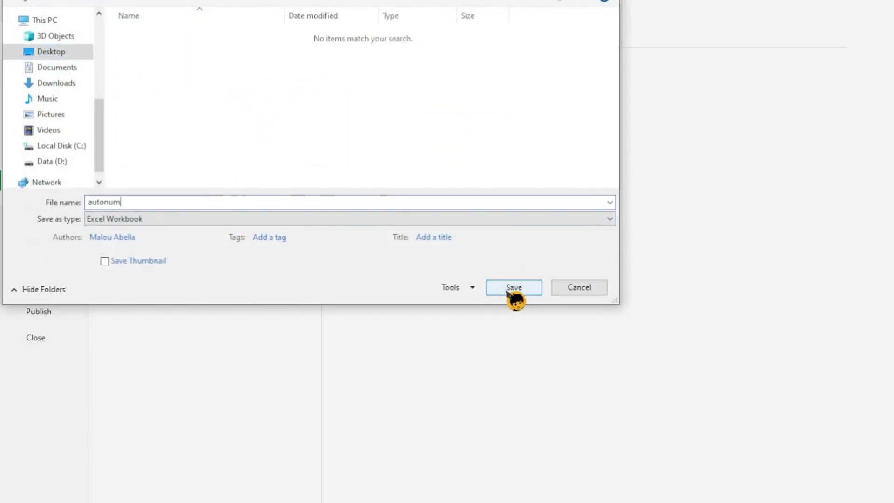
pyautogui.click(509, 220)
pyautogui.click(123, 428)
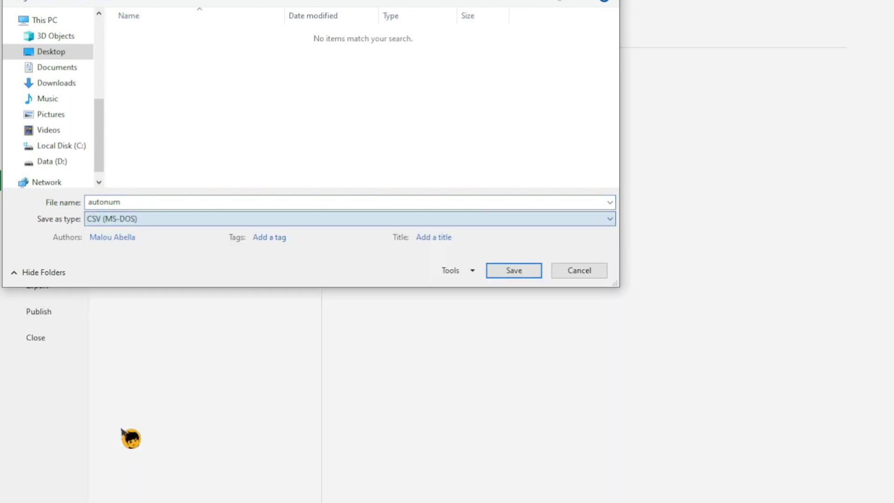
pyautogui.click(514, 272)
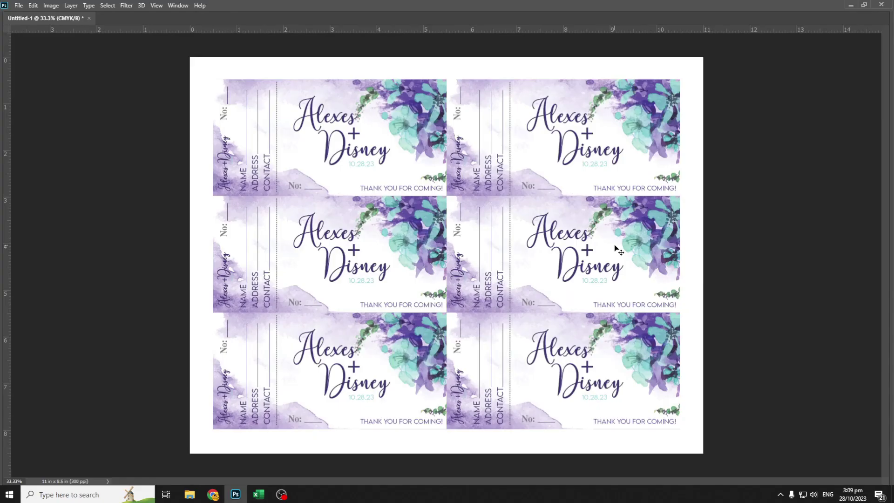
# In Photoshop, add the text 001 on the lower No: line of the top-left coupon and rename its layer num1.
pyautogui.press('F7')
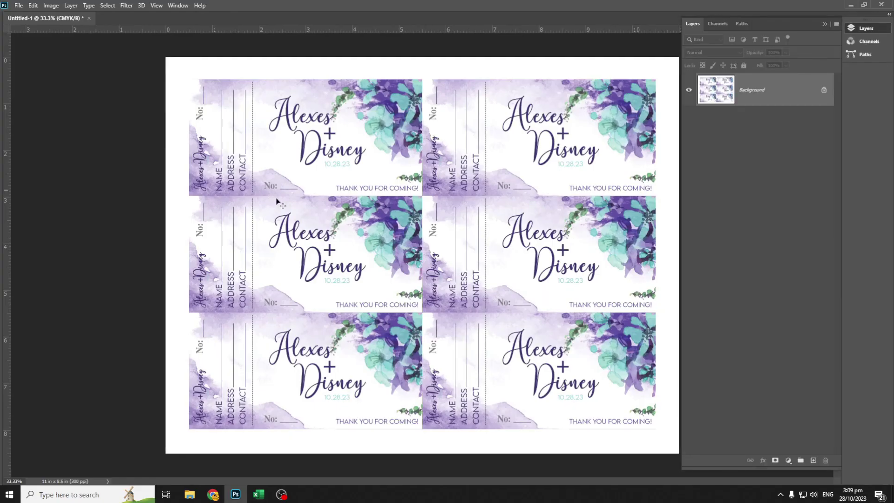
pyautogui.click(288, 185)
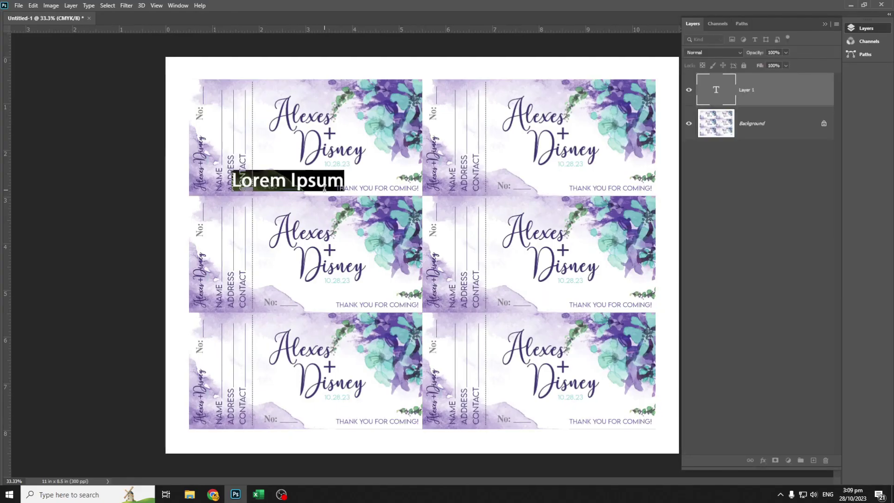
pyautogui.write('001')
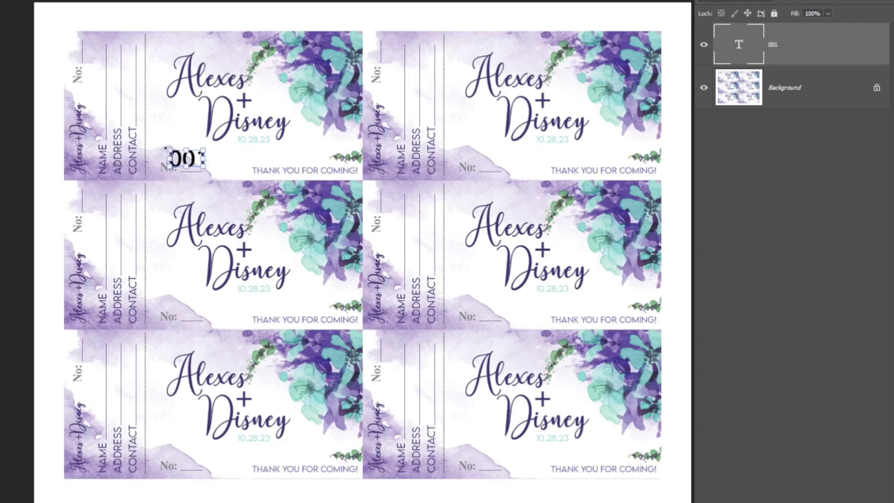
pyautogui.moveTo(185, 158); pyautogui.dragTo(193, 164)
pyautogui.doubleClick(773, 44)
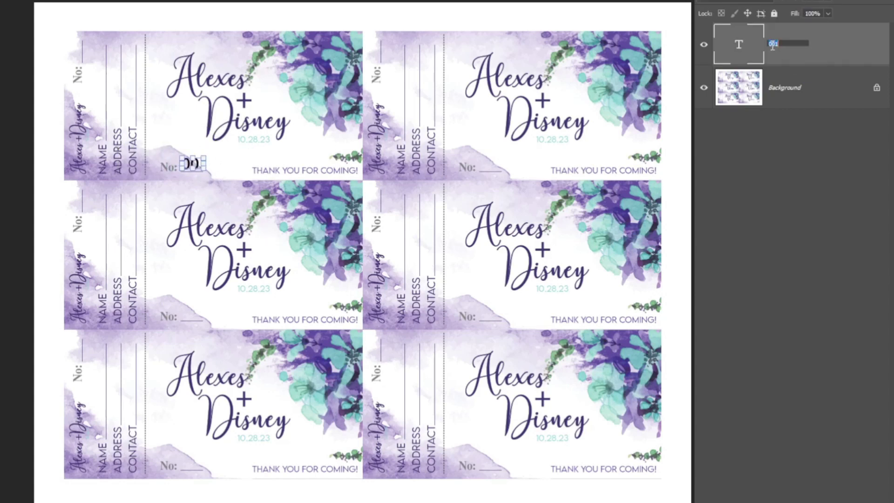
pyautogui.write('num1')
# Duplicate the 001 text onto the top-left coupon's stub and rotate it 90° to align with the vertical No: line.
pyautogui.moveTo(198, 163); pyautogui.dragTo(110, 56)
pyautogui.hotkey('ctrl', 't')
pyautogui.rightClick(110, 55)
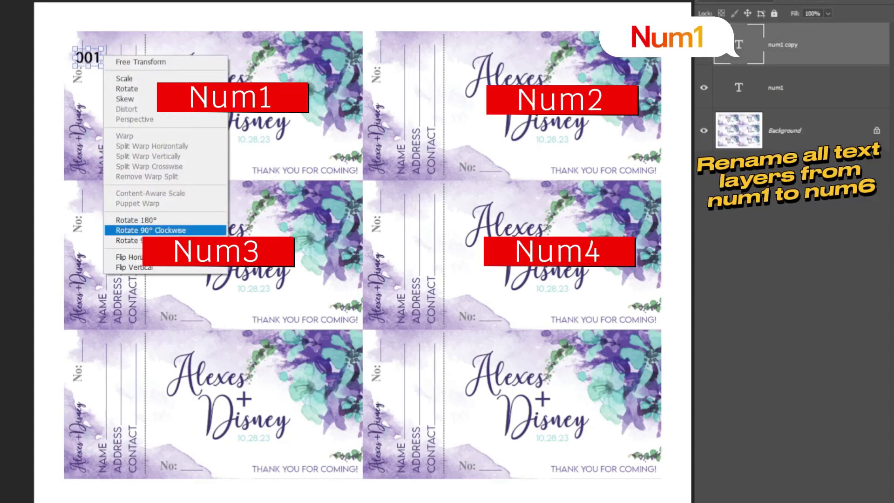
pyautogui.click(139, 230)
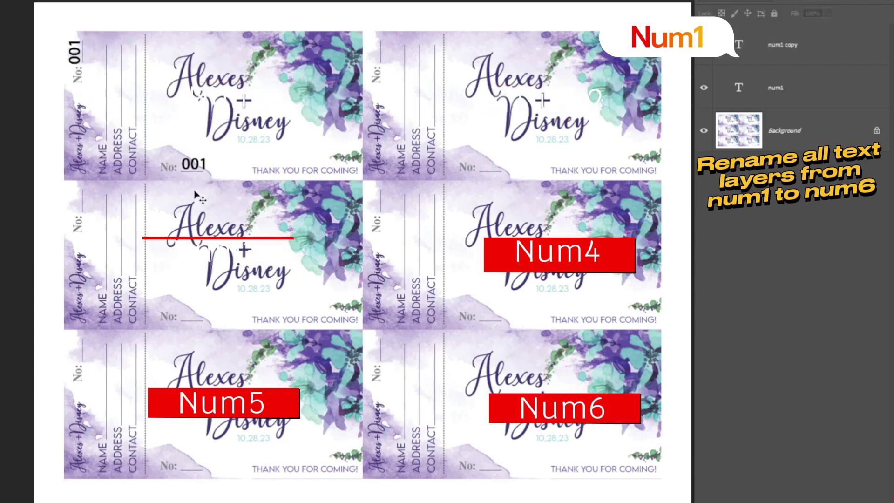
pyautogui.press('Return')
# Duplicate both 001 texts onto the top-right coupon and rename the new layers num2 and num2 copy.
pyautogui.moveTo(191, 165); pyautogui.dragTo(494, 164)
pyautogui.doubleClick(787, 87)
pyautogui.write('num2')
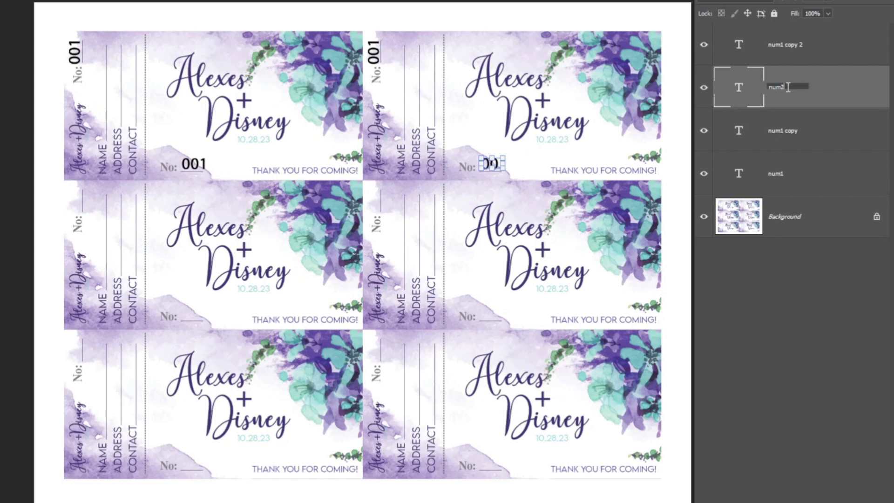
pyautogui.press('Return')
pyautogui.click(373, 51)
pyautogui.doubleClick(786, 45)
pyautogui.write('num2')
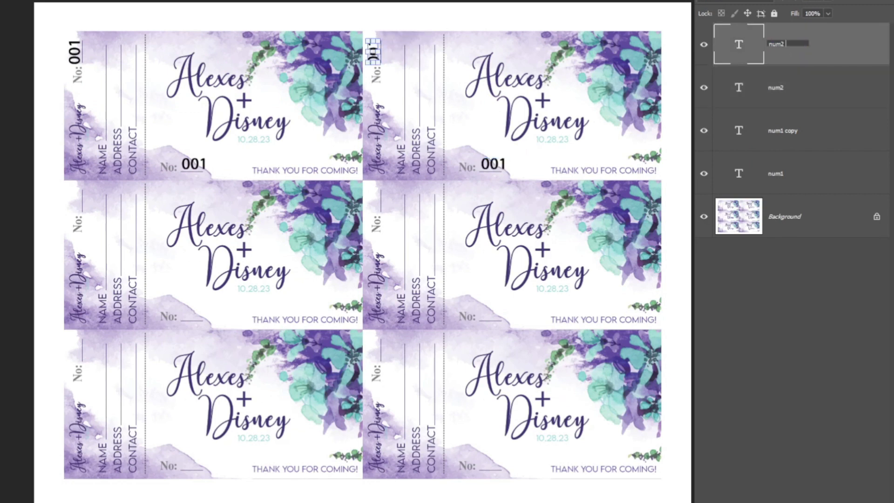
pyautogui.press('Escape')
# Duplicate the four 001 text layers from the top-row coupons onto the middle-row and bottom-row coupons.
pyautogui.click(435, 272)
pyautogui.hotkey('ctrl', 'alt', 'a')
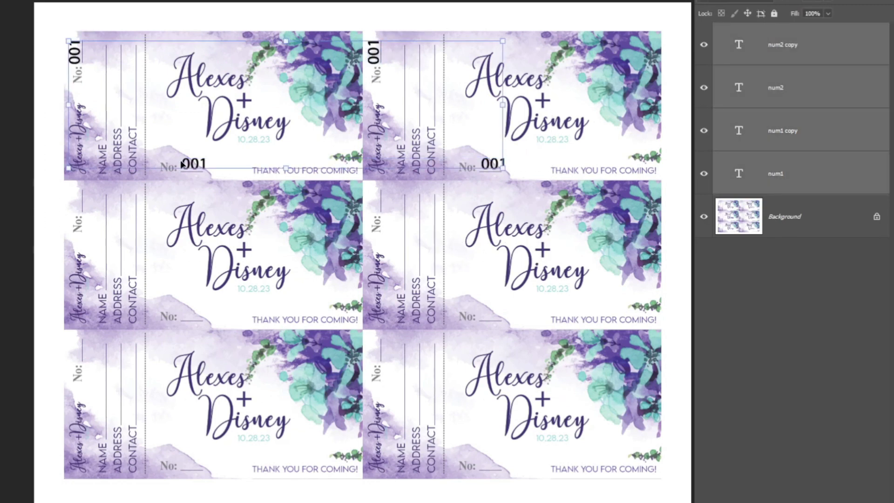
pyautogui.moveTo(191, 133); pyautogui.dragTo(191, 282)
pyautogui.moveTo(378, 214); pyautogui.dragTo(379, 364)
# Rename the middle-left coupon's lower number layer num3 and its stub number layer num3 copy.
pyautogui.click(75, 203)
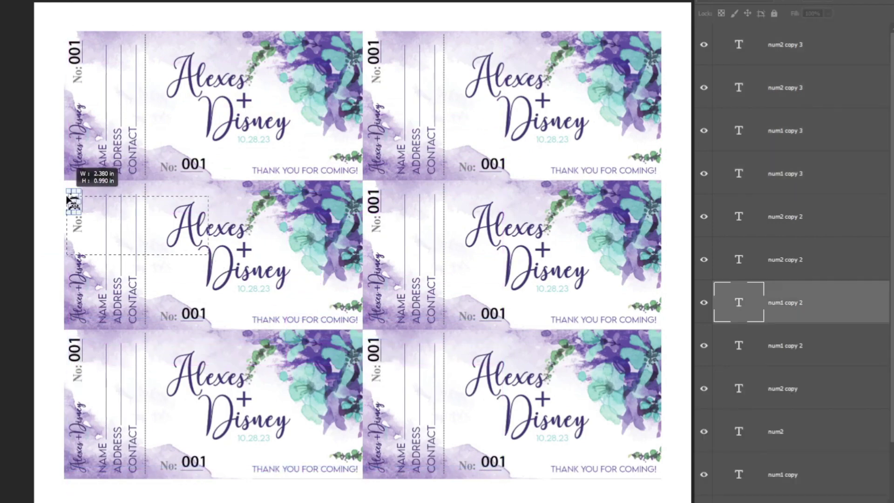
pyautogui.click(193, 313)
pyautogui.doubleClick(787, 345)
pyautogui.write('num3')
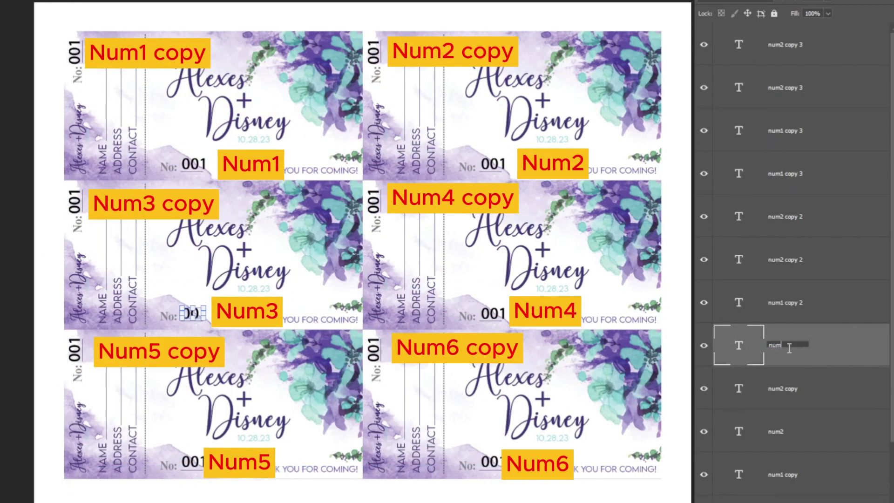
pyautogui.press('Return')
pyautogui.click(802, 309)
pyautogui.doubleClick(788, 302)
pyautogui.write('nu')
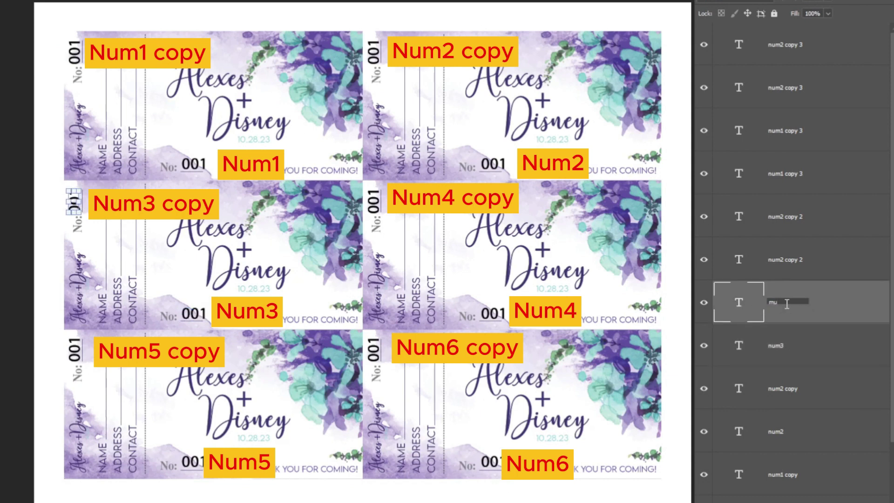
pyautogui.press('Return')
# Rename the middle-right coupon's lower number layer num4 and its stub number layer num4 copy.
pyautogui.click(486, 313)
pyautogui.doubleClick(785, 260)
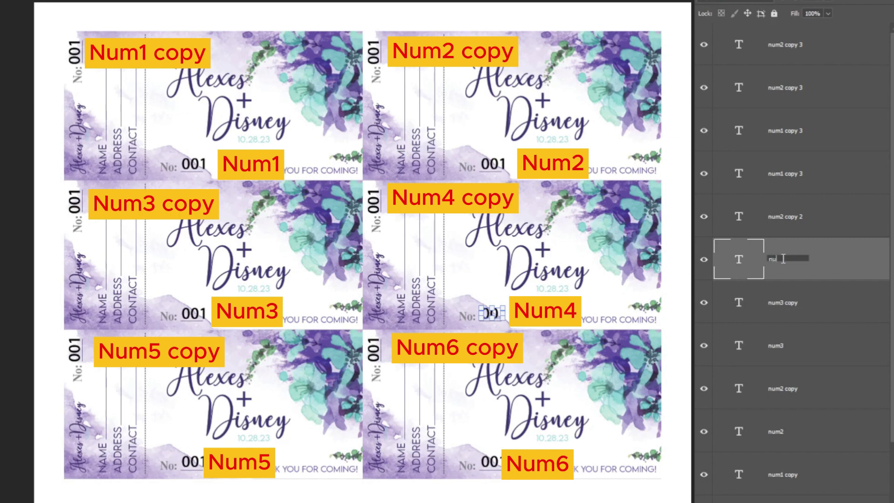
pyautogui.write('num4')
pyautogui.press('Return')
pyautogui.click(757, 229)
pyautogui.doubleClick(784, 217)
pyautogui.write('num4')
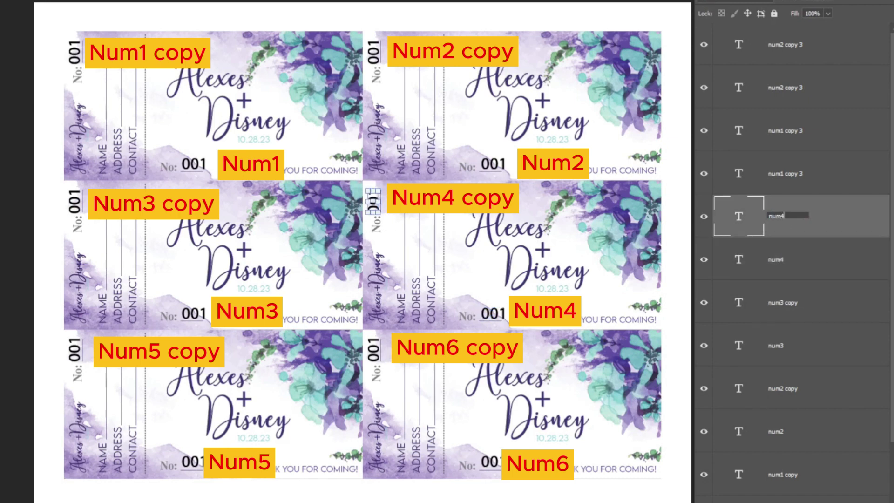
pyautogui.write(' copy')
pyautogui.press('Return')
# Rename the bottom-left coupon's lower number layer num5 and its stub number layer num5 copy.
pyautogui.click(192, 461)
pyautogui.doubleClick(785, 173)
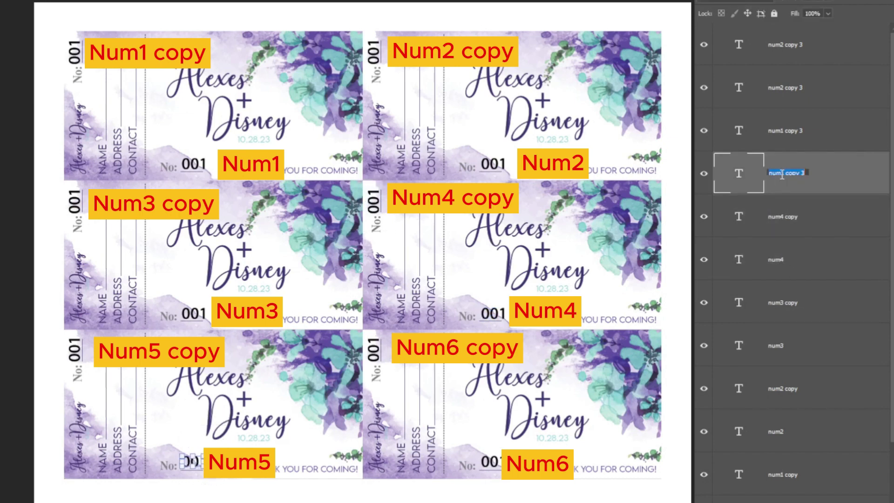
pyautogui.write('num5')
pyautogui.press('Return')
pyautogui.doubleClick(785, 131)
pyautogui.write('nu')
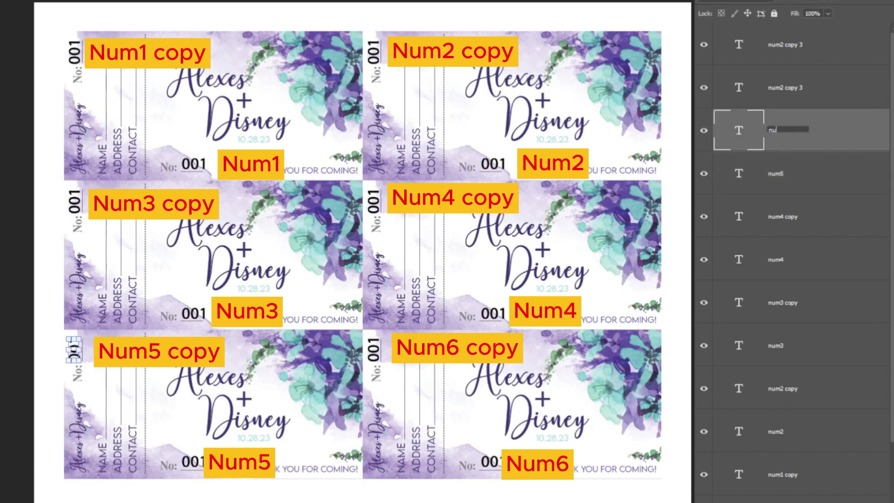
pyautogui.write('m5 copy')
pyautogui.press('Return')
# Rename the bottom-right coupon's lower number layer num6 and its stub number layer num6 copy.
pyautogui.click(487, 461)
pyautogui.doubleClick(777, 88)
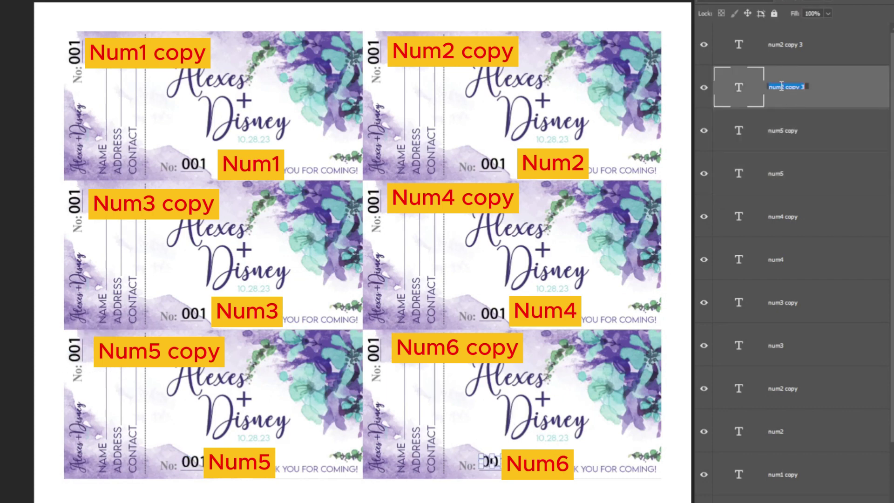
pyautogui.write('num6')
pyautogui.press('Return')
pyautogui.doubleClick(786, 45)
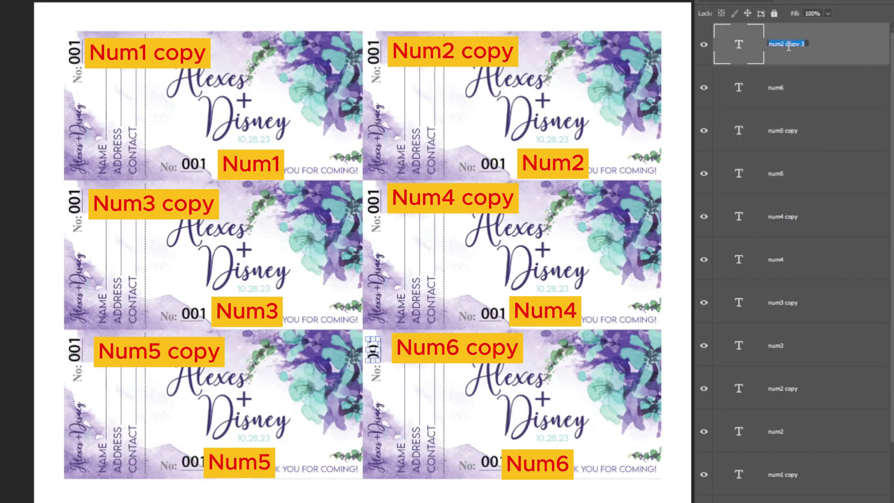
pyautogui.write('num6 copy')
pyautogui.press('Return')
pyautogui.click(604, 256)
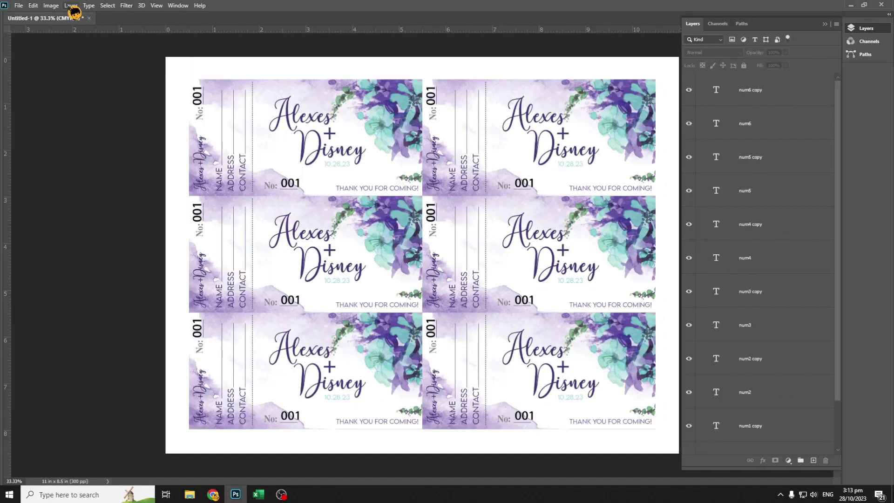
# Define a text replacement variable named c1 for the num1 layer and assign it to num1 copy as well.
pyautogui.click(52, 5)
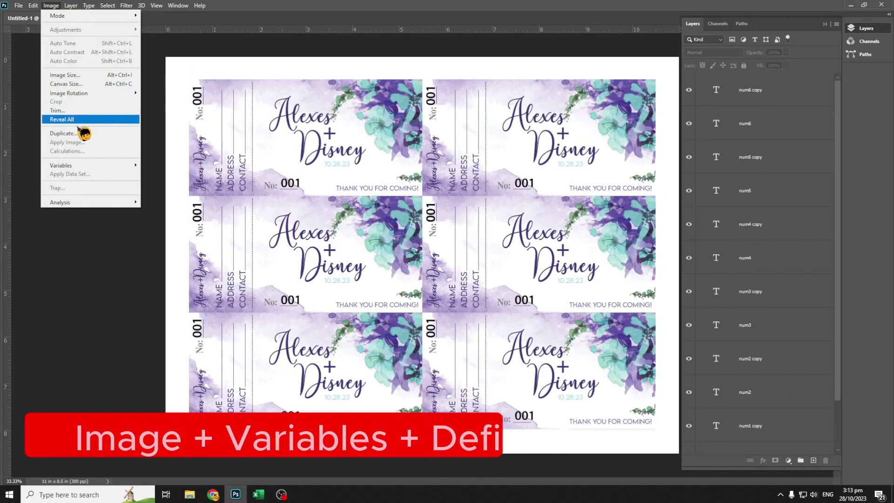
pyautogui.moveTo(135, 165)
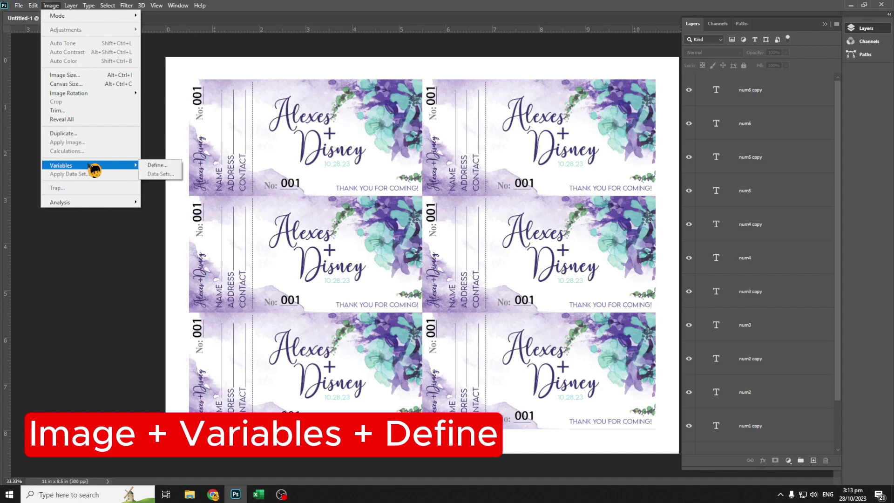
pyautogui.click(156, 166)
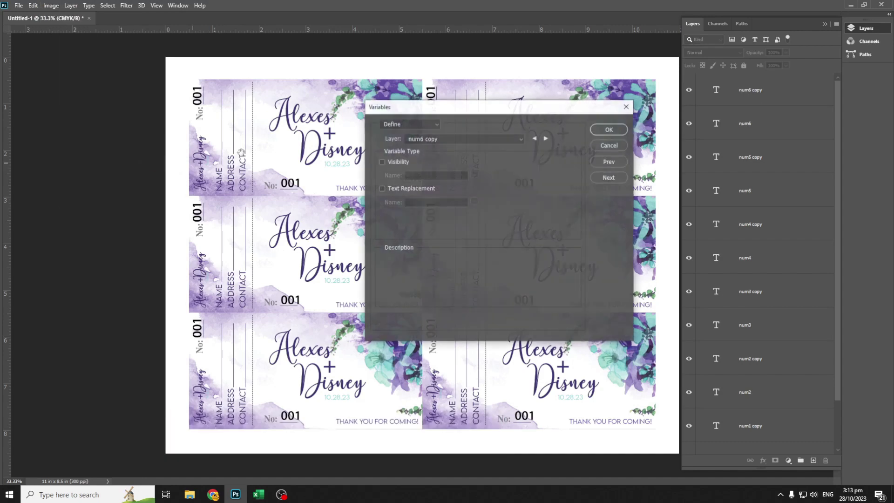
pyautogui.click(521, 139)
pyautogui.click(434, 237)
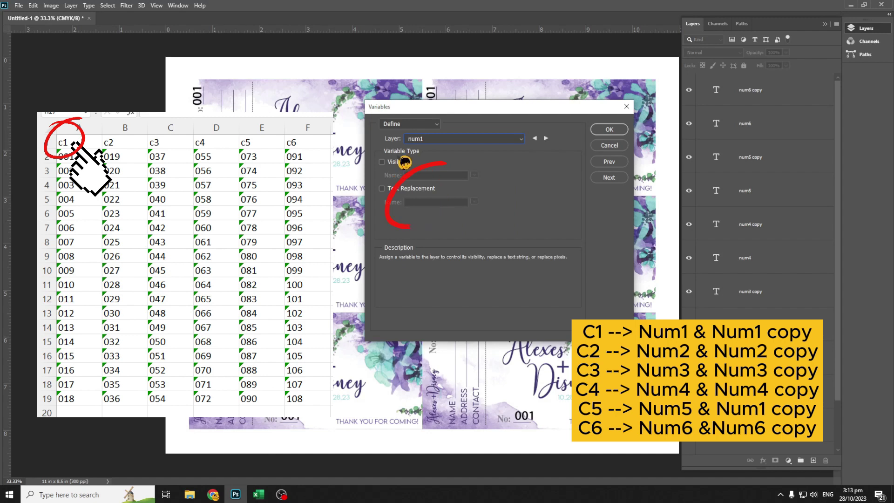
pyautogui.click(382, 188)
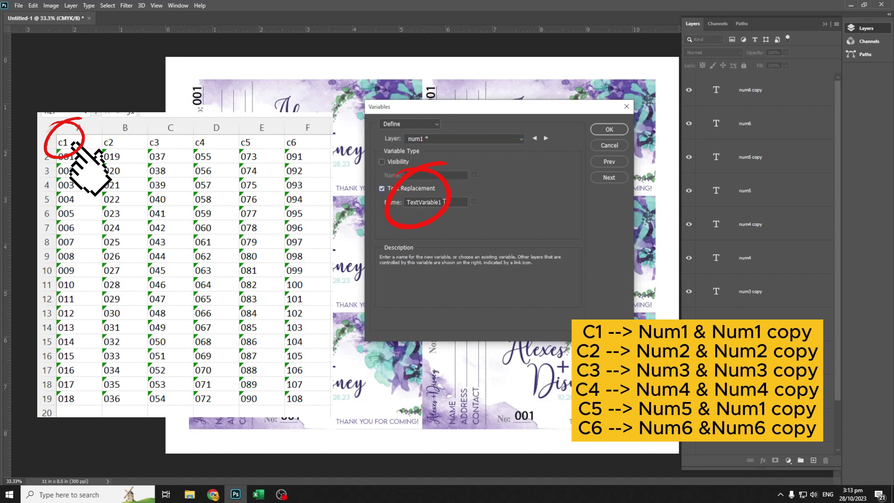
pyautogui.doubleClick(429, 202)
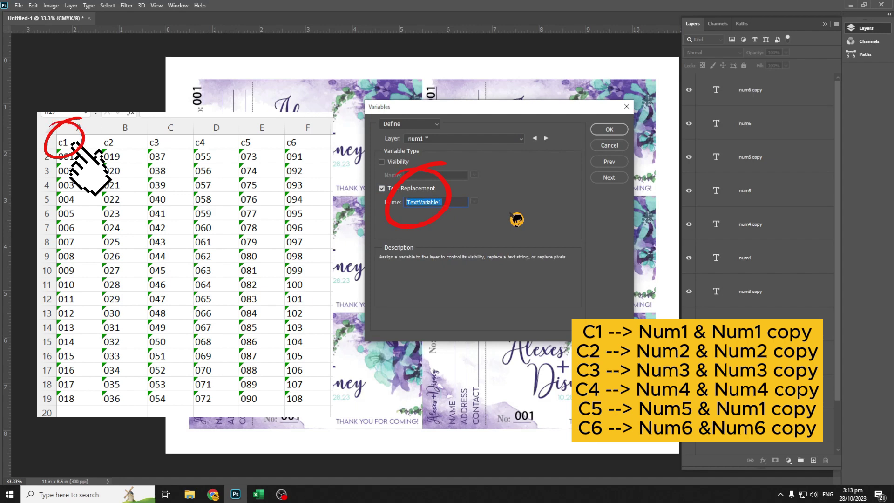
pyautogui.write('c1')
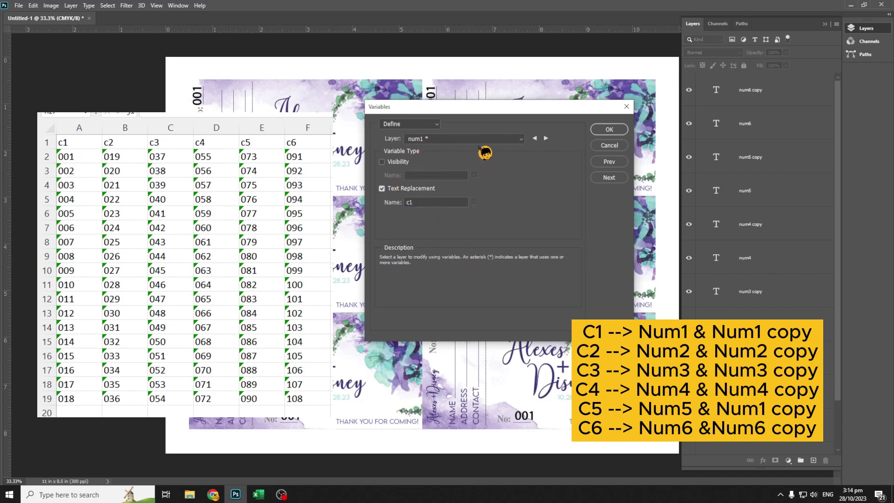
pyautogui.click(521, 139)
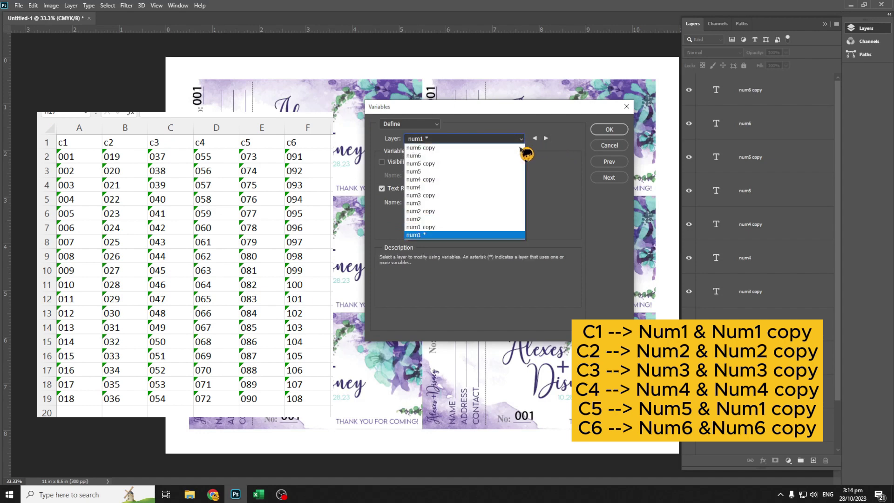
pyautogui.click(438, 228)
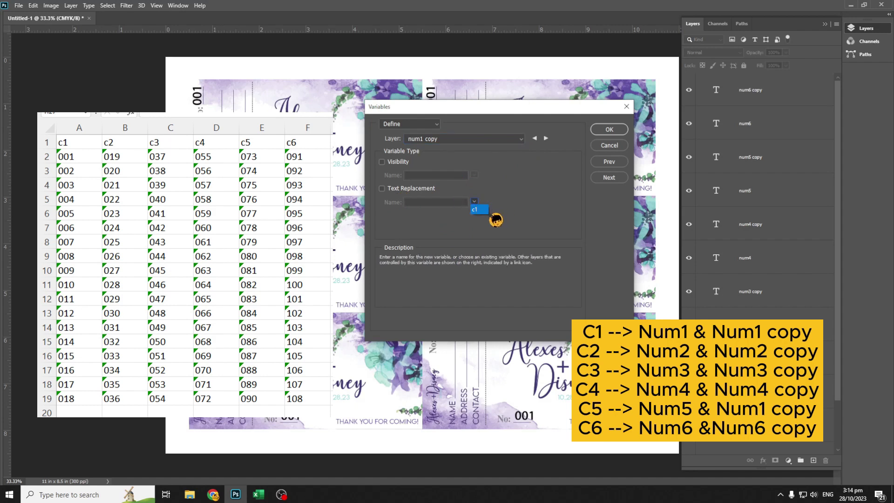
pyautogui.click(477, 210)
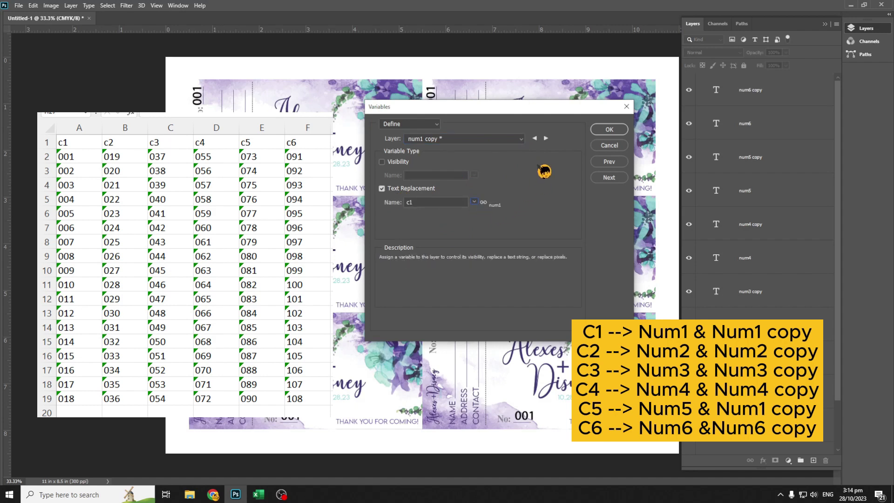
# Define a text replacement variable named c2 for the num2 layer and assign it to num2 copy as well.
pyautogui.moveTo(528, 111); pyautogui.dragTo(526, 218)
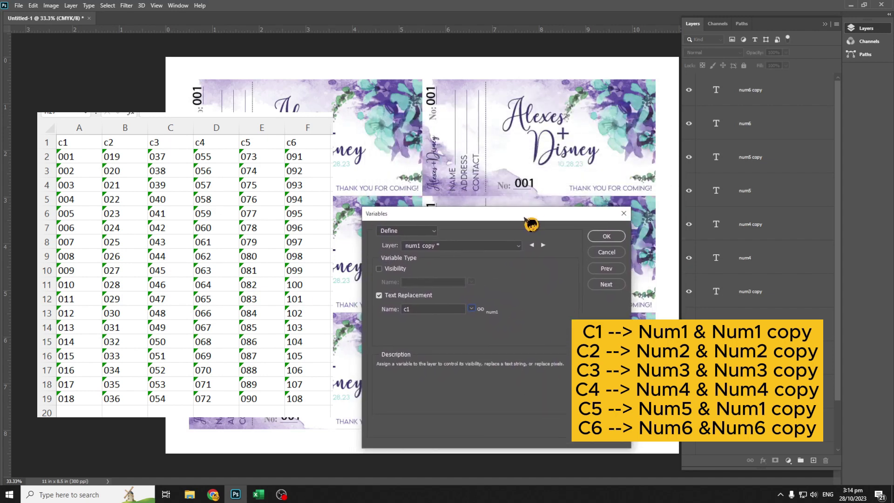
pyautogui.click(518, 246)
pyautogui.click(429, 325)
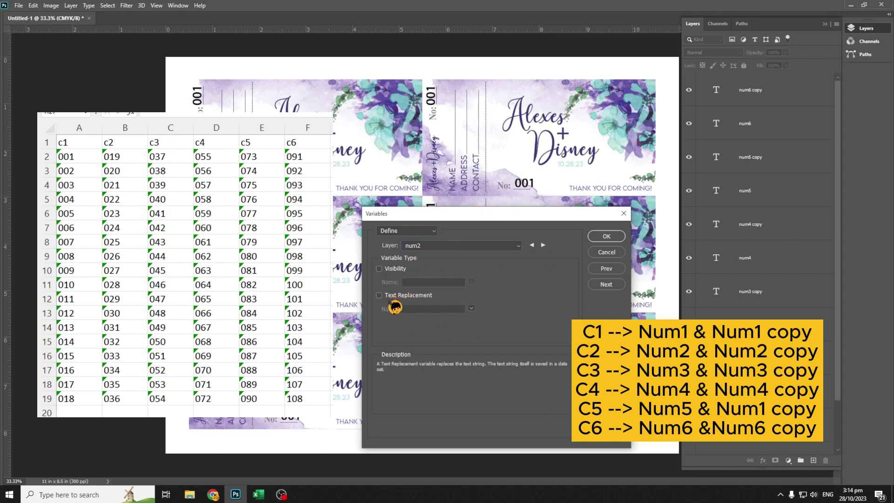
pyautogui.click(380, 295)
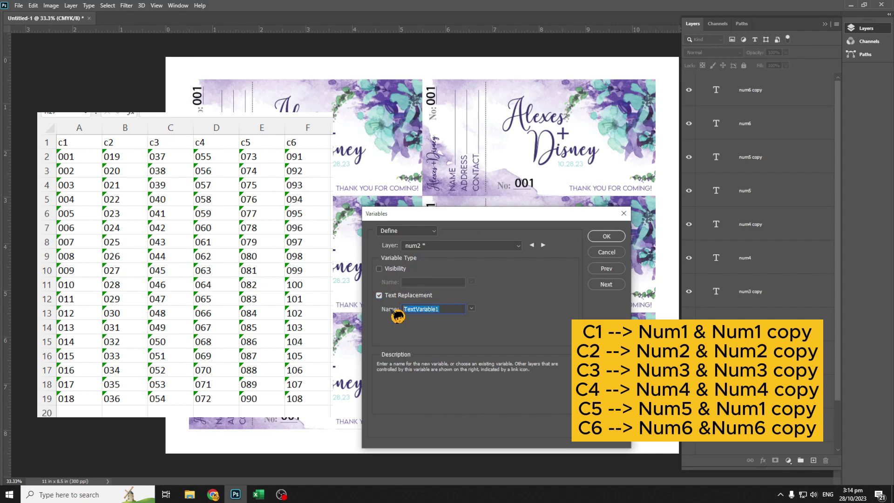
pyautogui.write('c2')
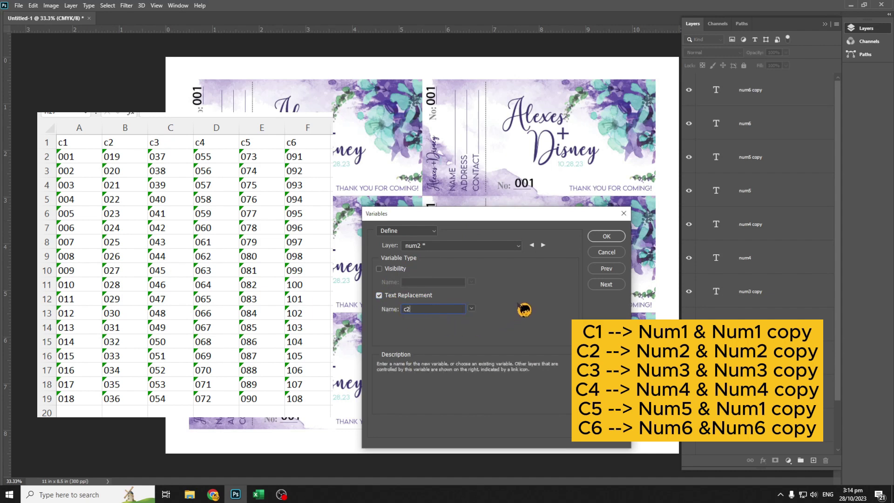
pyautogui.click(520, 246)
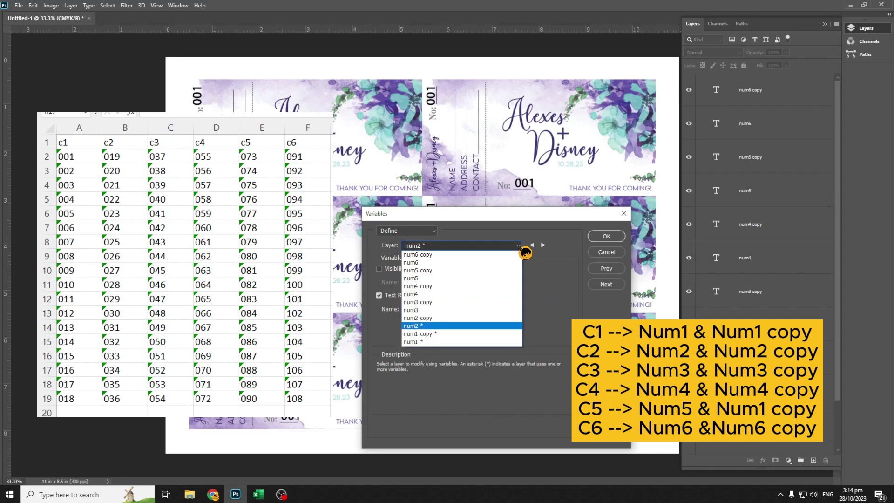
pyautogui.click(418, 318)
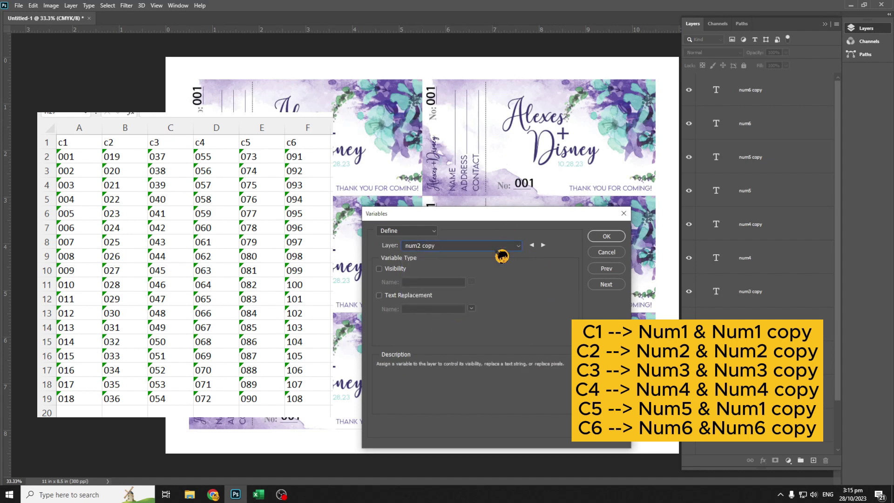
pyautogui.click(471, 309)
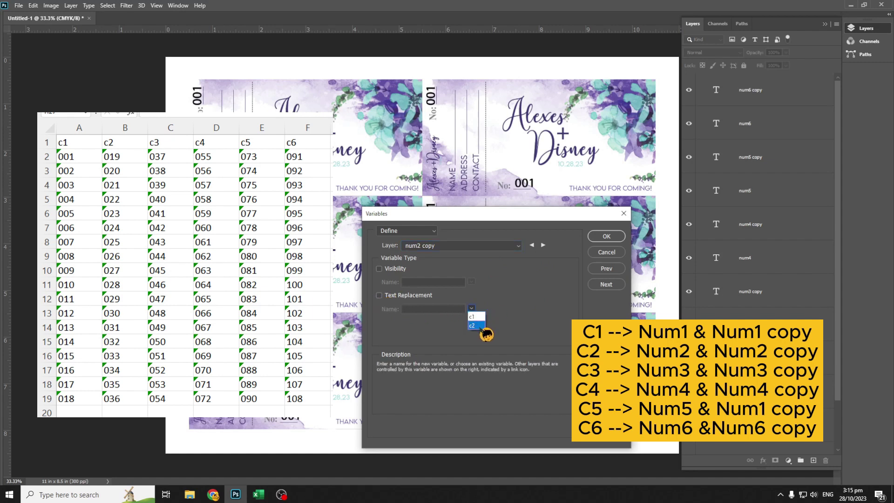
pyautogui.click(482, 326)
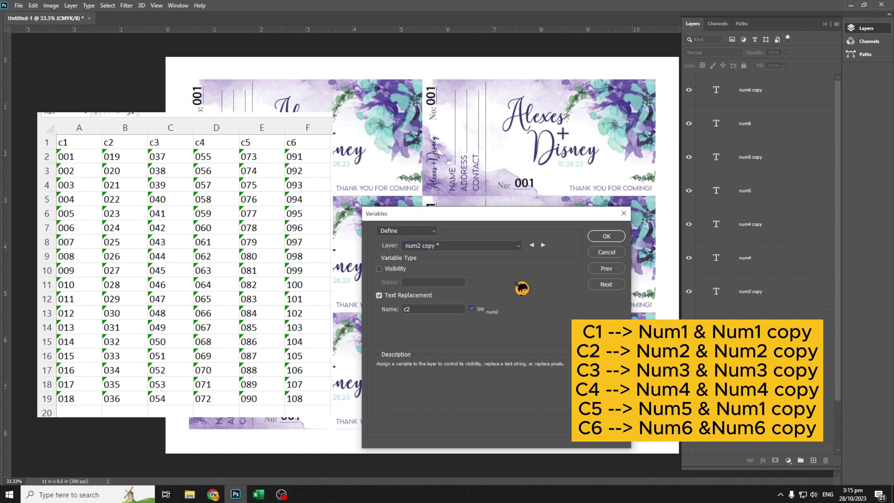
# Define a text replacement variable named c3 for the num3 layer and assign it to num3 copy as well.
pyautogui.click(519, 246)
pyautogui.click(474, 311)
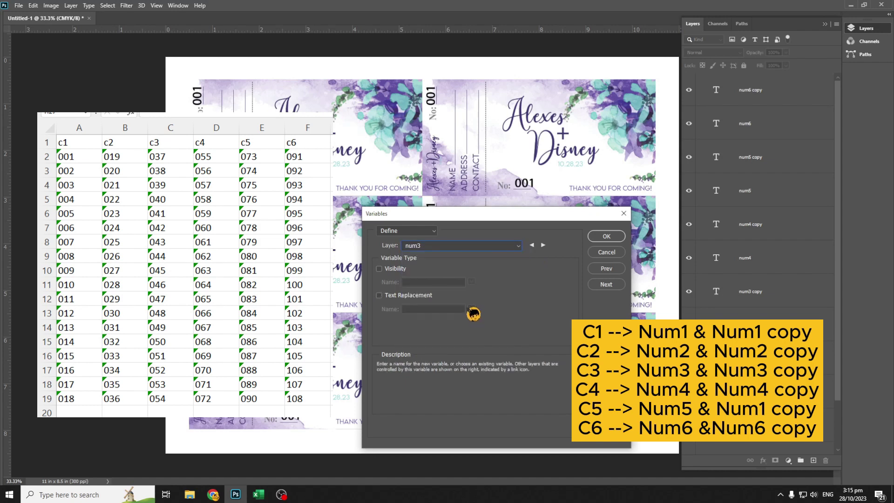
pyautogui.click(410, 296)
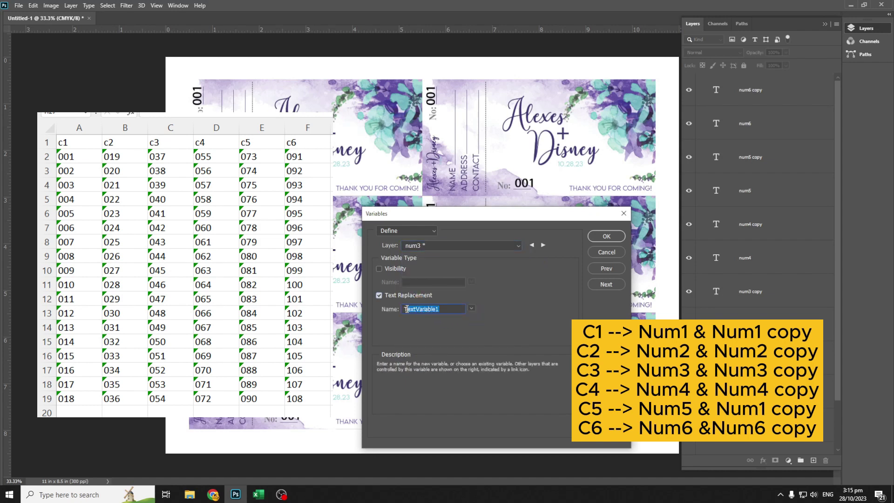
pyautogui.write('c3')
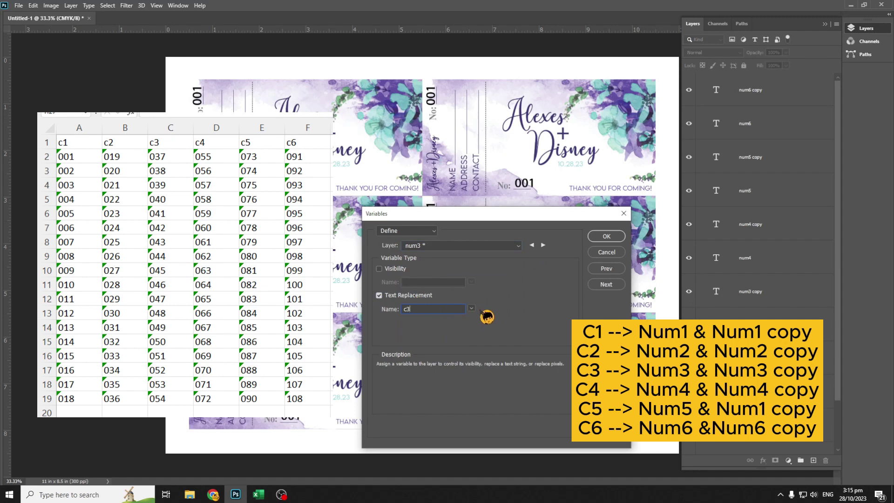
pyautogui.click(518, 246)
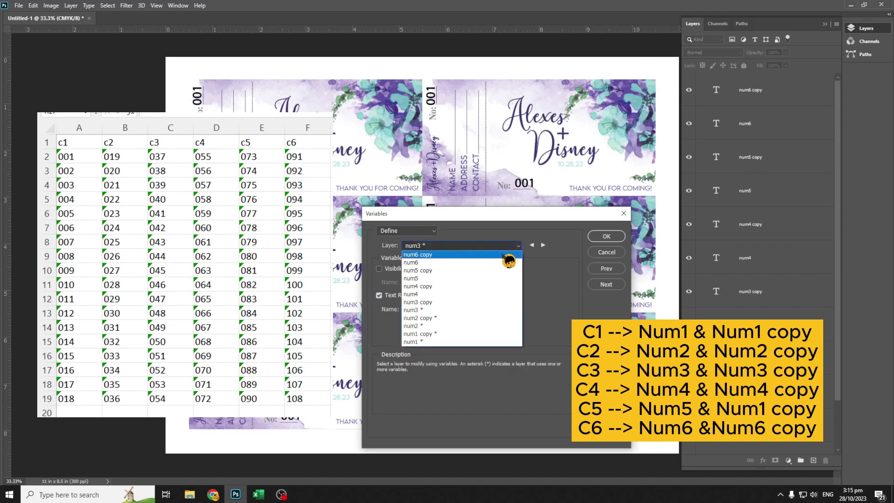
pyautogui.click(463, 303)
pyautogui.click(472, 308)
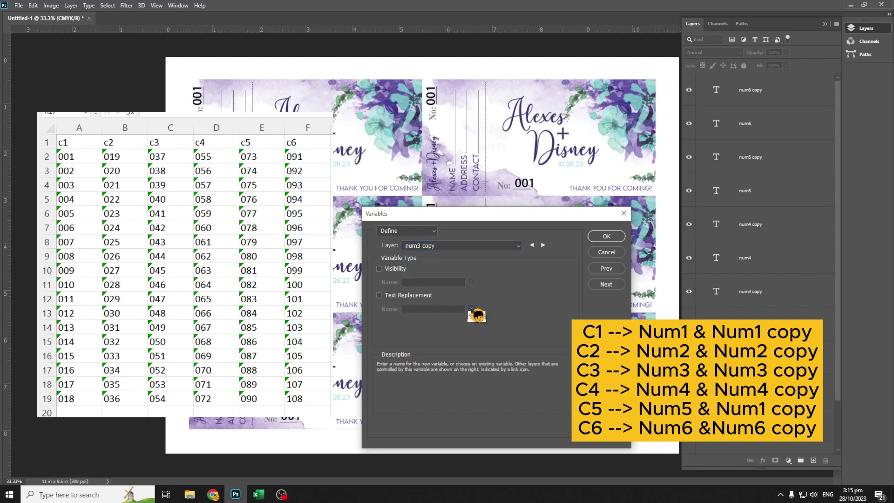
pyautogui.click(472, 335)
pyautogui.click(518, 246)
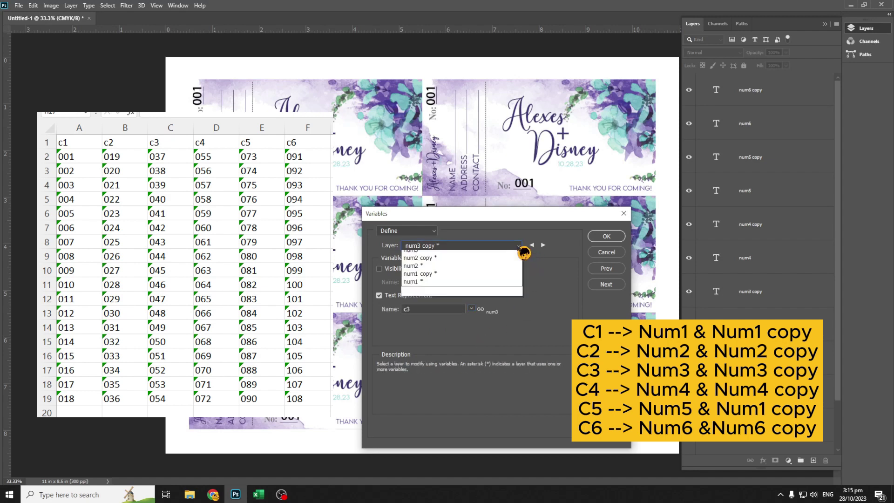
# Define a text replacement variable named c4 for the num4 layer and assign it to num4 copy as well.
pyautogui.click(465, 302)
pyautogui.click(395, 296)
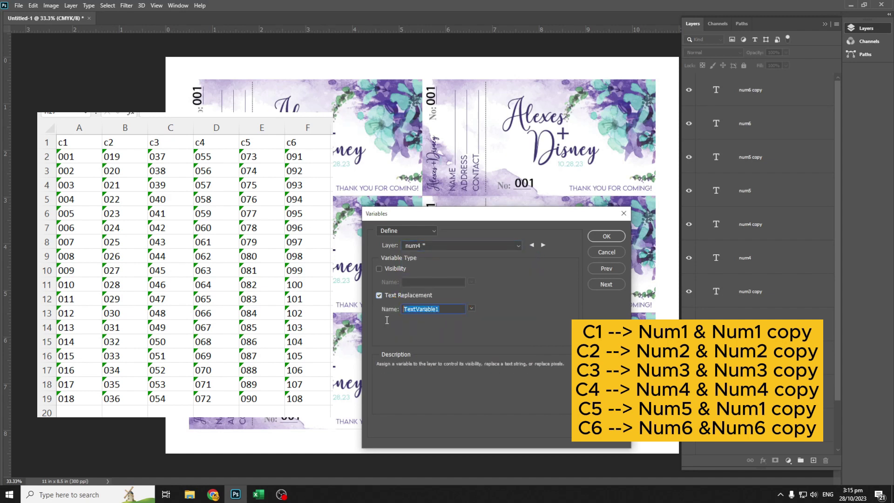
pyautogui.write('c4')
pyautogui.click(518, 245)
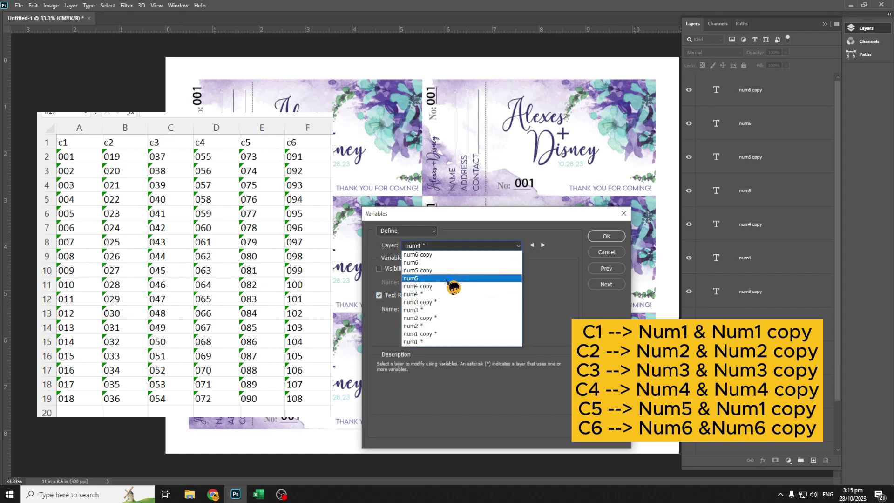
pyautogui.click(445, 286)
pyautogui.click(472, 309)
pyautogui.click(479, 333)
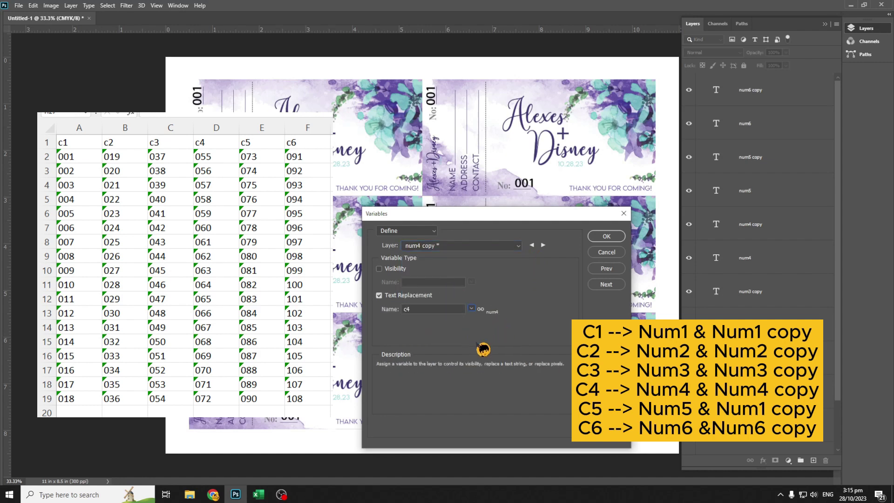
# Define a text replacement variable named c5 for the num5 layer and assign it to num5 copy as well.
pyautogui.click(518, 245)
pyautogui.click(414, 283)
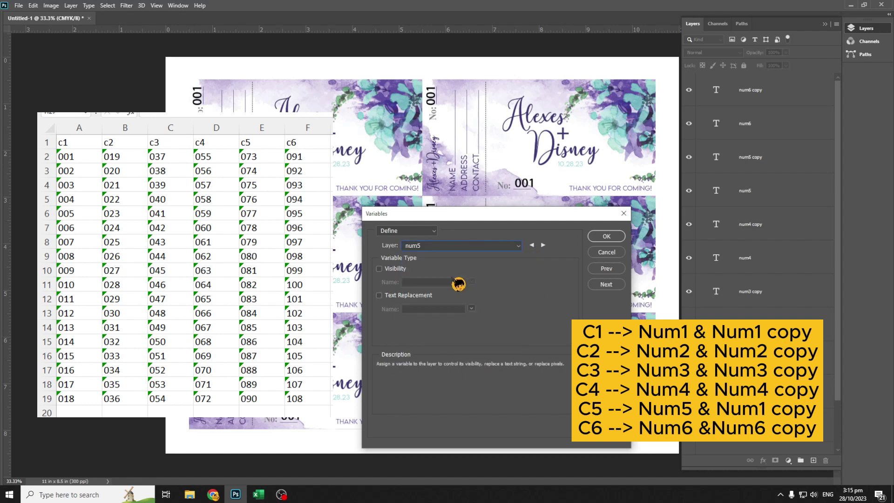
pyautogui.click(405, 295)
pyautogui.doubleClick(447, 311)
pyautogui.write('c5')
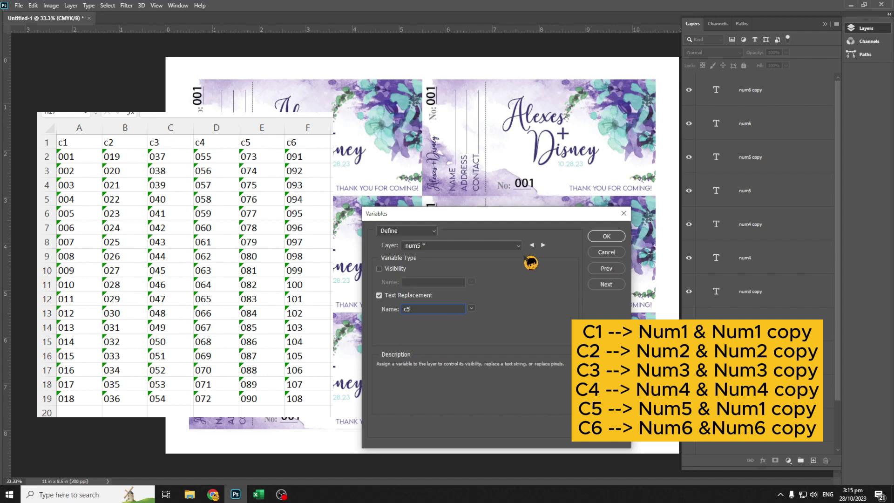
pyautogui.click(518, 246)
pyautogui.click(409, 276)
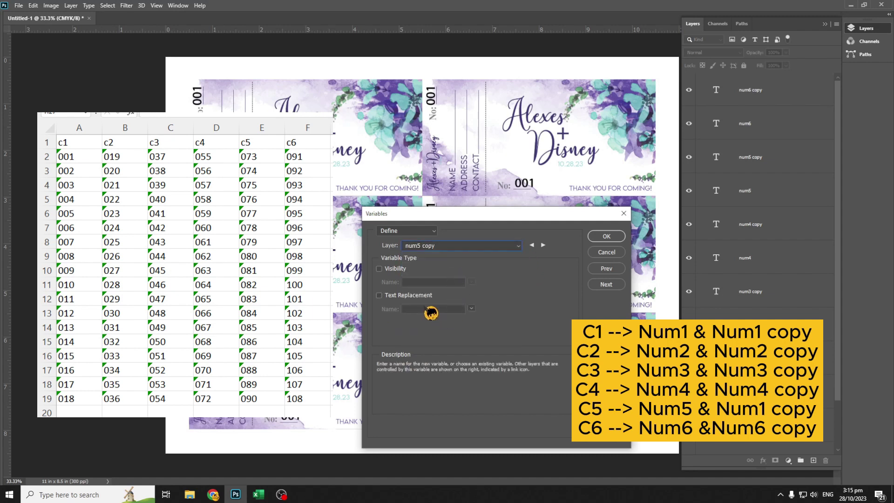
pyautogui.click(405, 296)
pyautogui.click(472, 309)
pyautogui.click(482, 359)
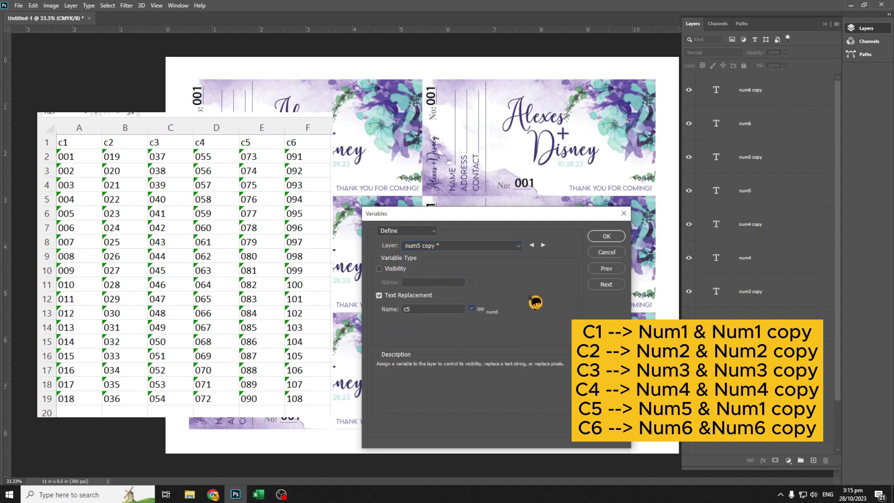
# Define a text replacement variable named c6 for the num6 layer, assign it to num6 copy as well, and accept the variable definitions.
pyautogui.click(518, 246)
pyautogui.click(465, 266)
pyautogui.click(410, 297)
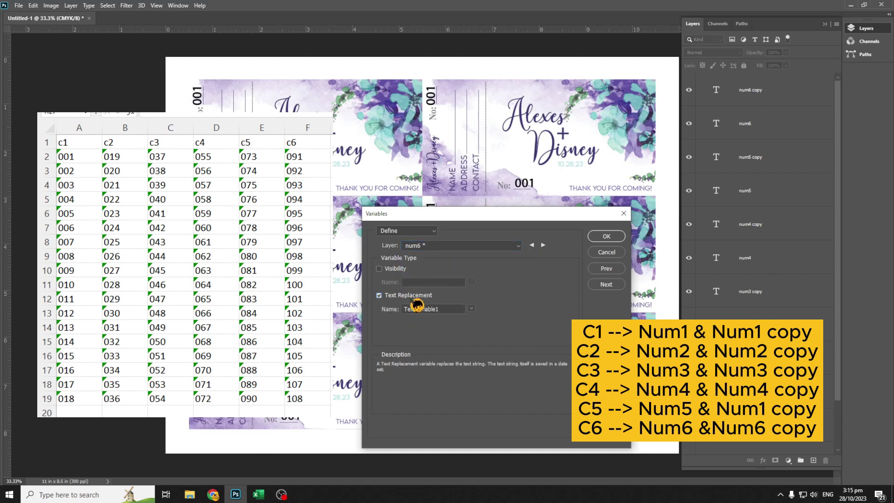
pyautogui.doubleClick(417, 308)
pyautogui.write('c6')
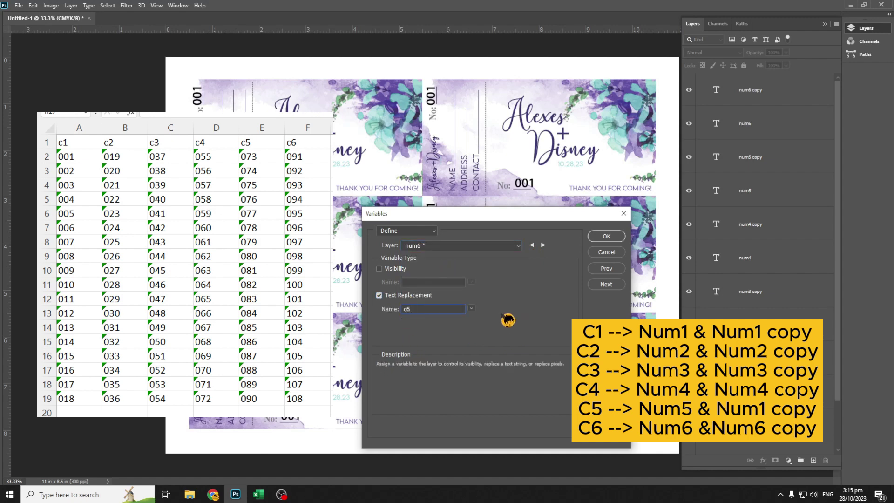
pyautogui.click(518, 246)
pyautogui.click(471, 262)
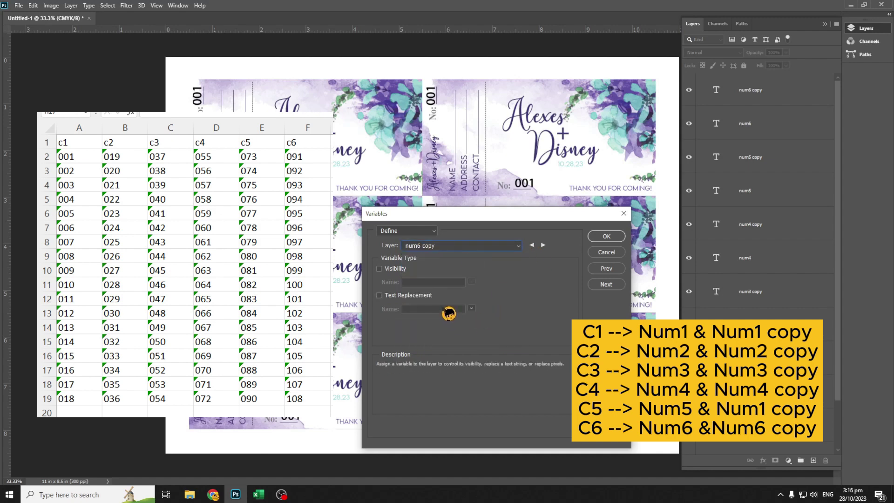
pyautogui.click(471, 308)
pyautogui.click(485, 367)
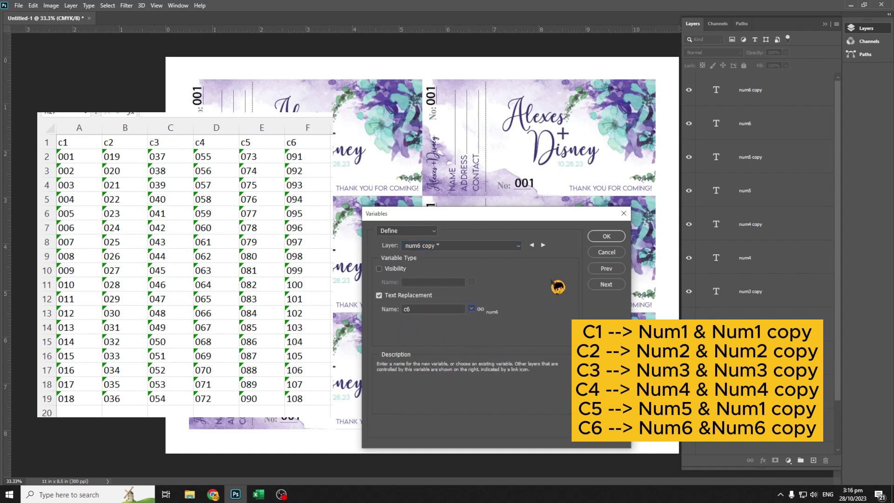
pyautogui.click(606, 236)
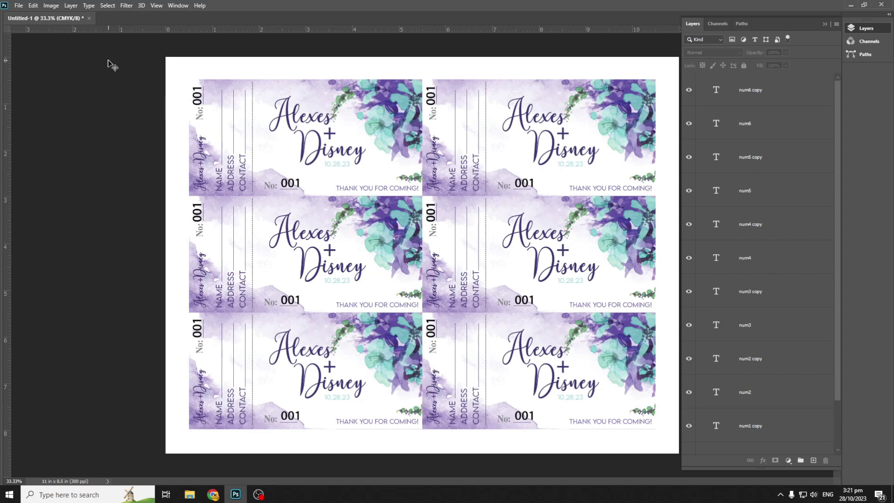
# Import the CSV file autonum from the RAFFLE COUPON desktop folder as variable data sets, replacing existing data sets.
pyautogui.click(52, 6)
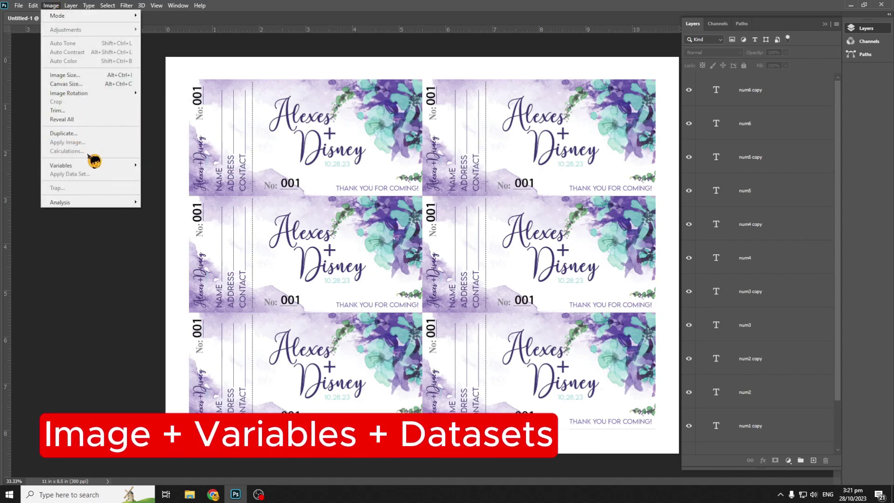
pyautogui.moveTo(100, 168)
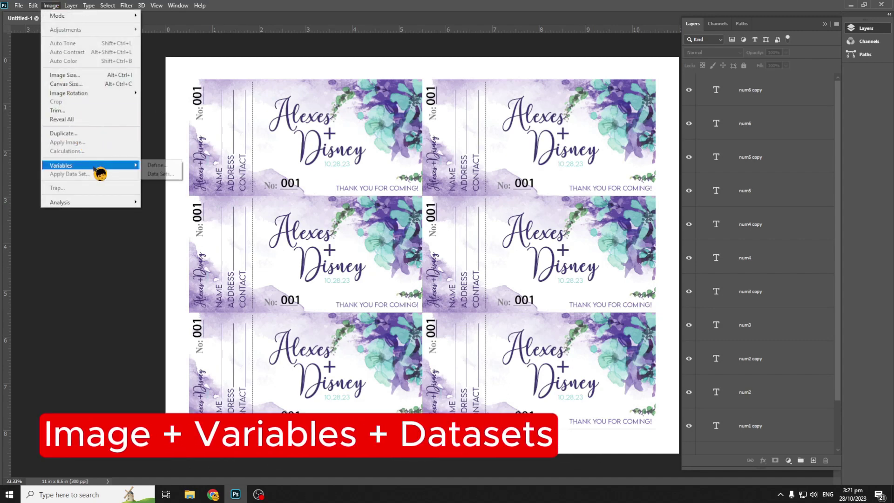
pyautogui.click(173, 175)
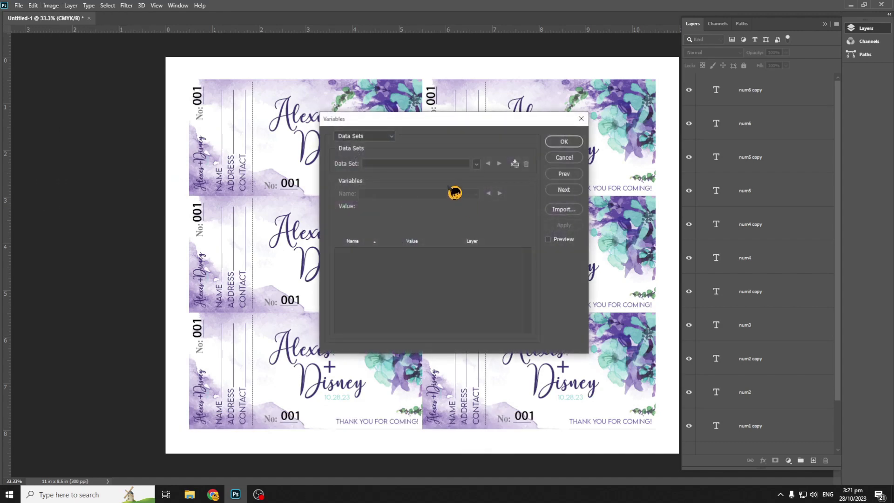
pyautogui.click(569, 212)
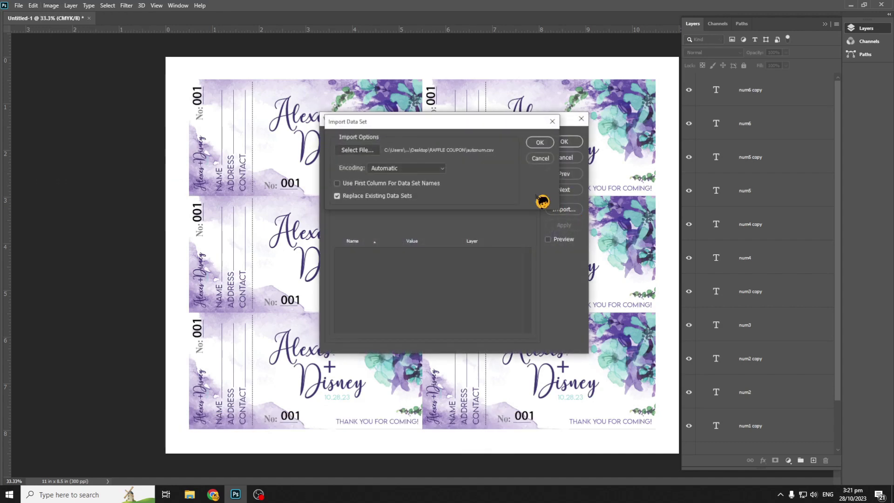
pyautogui.click(356, 150)
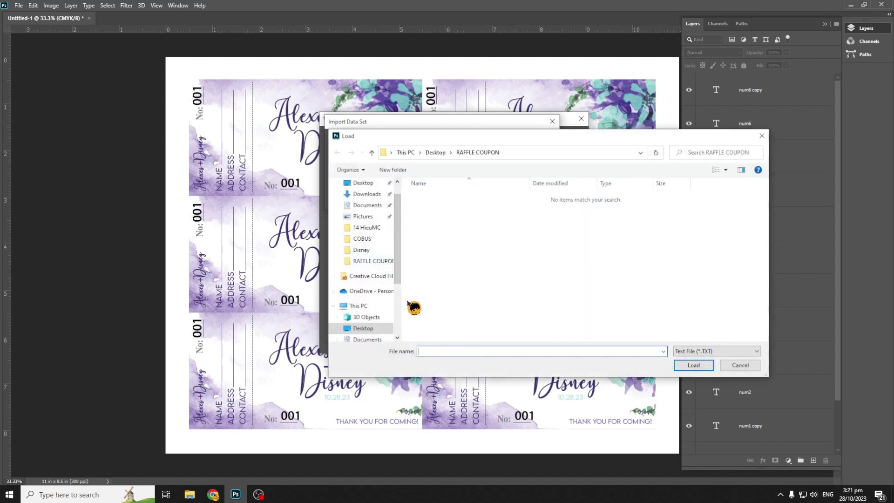
pyautogui.click(363, 183)
pyautogui.doubleClick(487, 203)
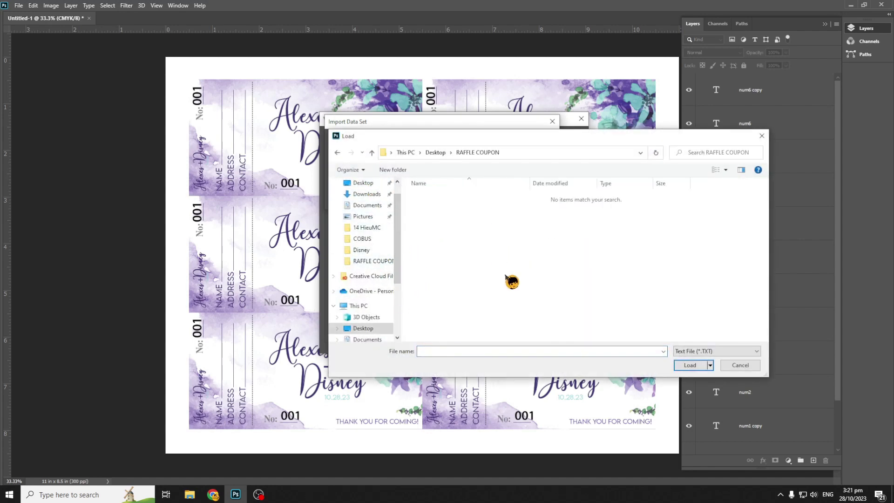
pyautogui.click(708, 354)
pyautogui.click(685, 361)
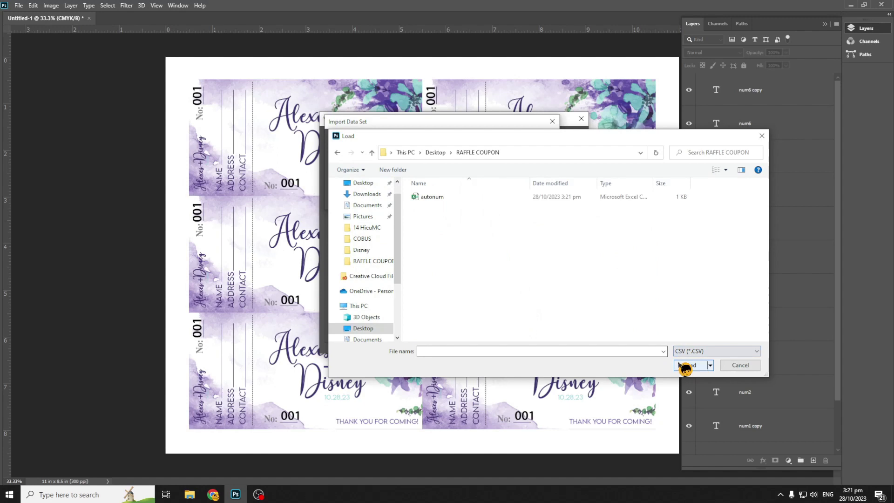
pyautogui.click(448, 198)
pyautogui.click(685, 365)
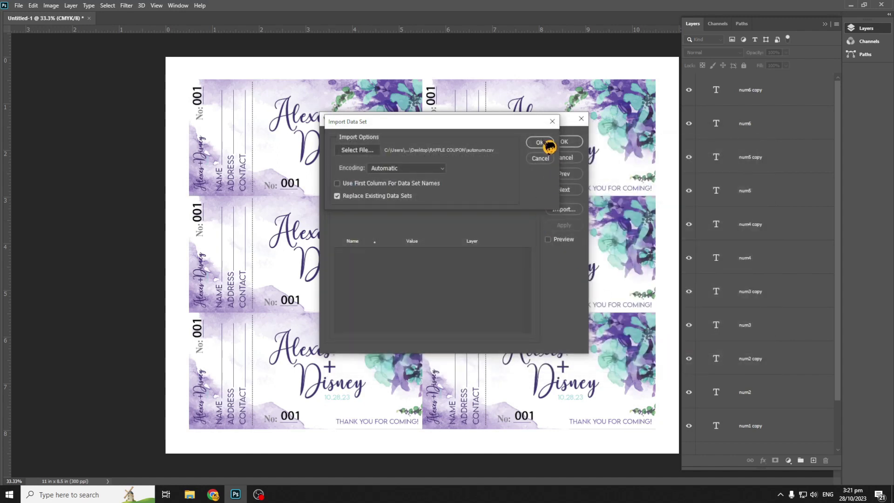
pyautogui.click(542, 142)
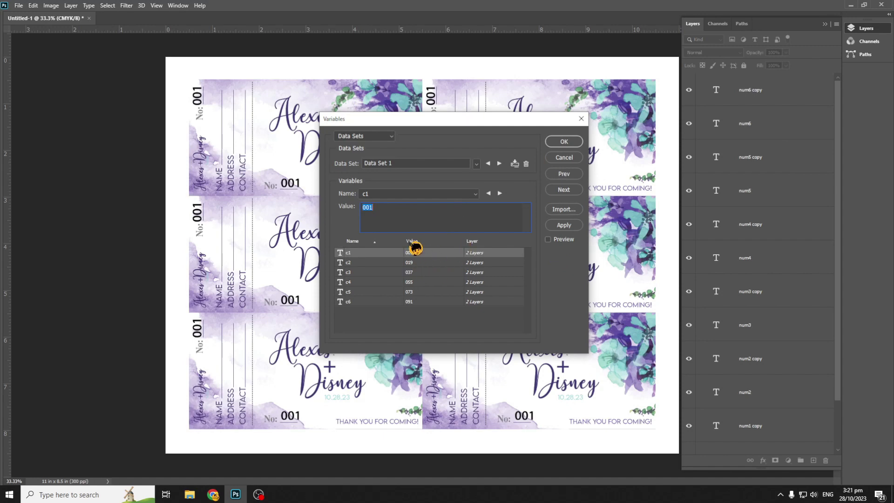
# Check the values of variables c1, c2 and c3 in Data Set 1.
pyautogui.click(473, 194)
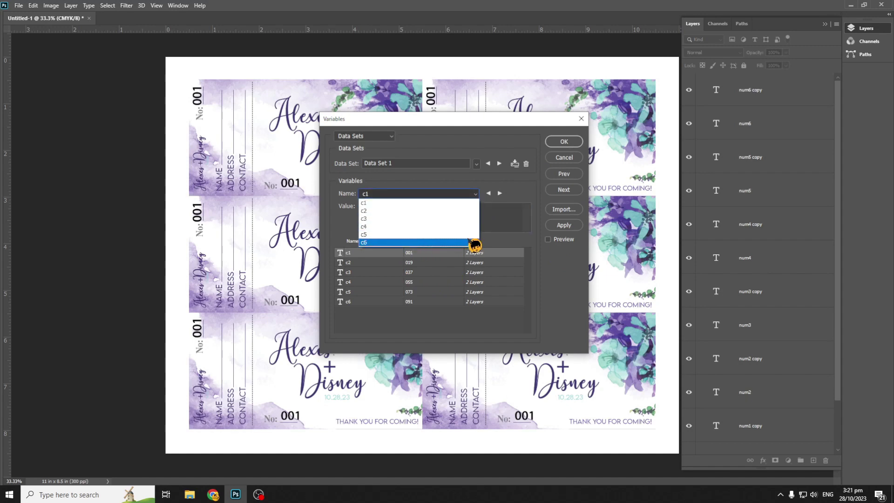
pyautogui.click(369, 210)
pyautogui.click(477, 165)
pyautogui.click(480, 174)
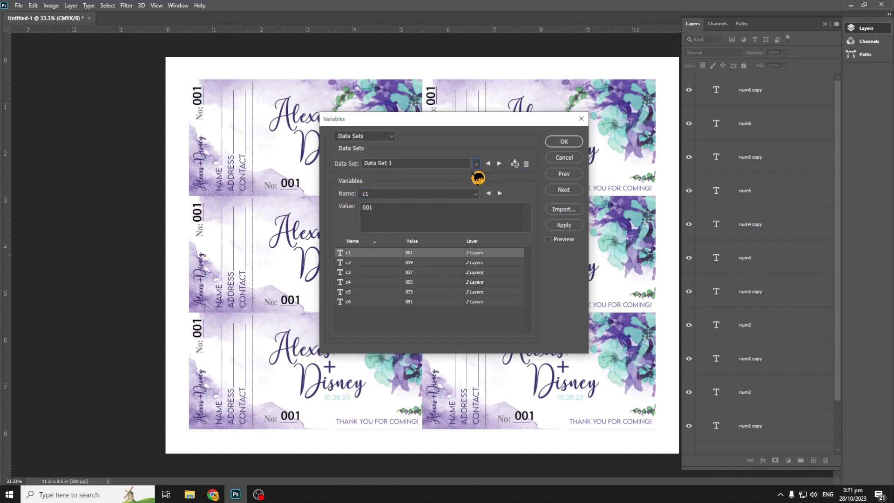
pyautogui.click(475, 194)
pyautogui.click(475, 212)
pyautogui.click(476, 164)
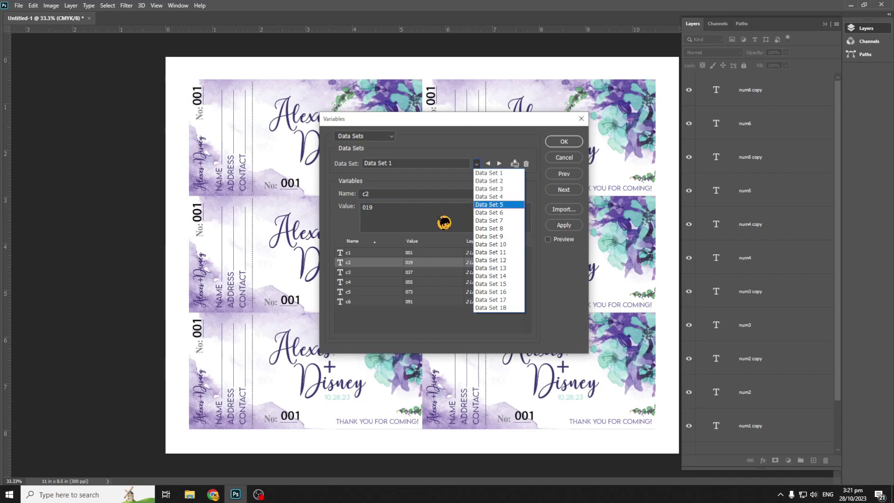
pyautogui.click(482, 196)
pyautogui.click(462, 218)
pyautogui.click(477, 164)
pyautogui.click(480, 173)
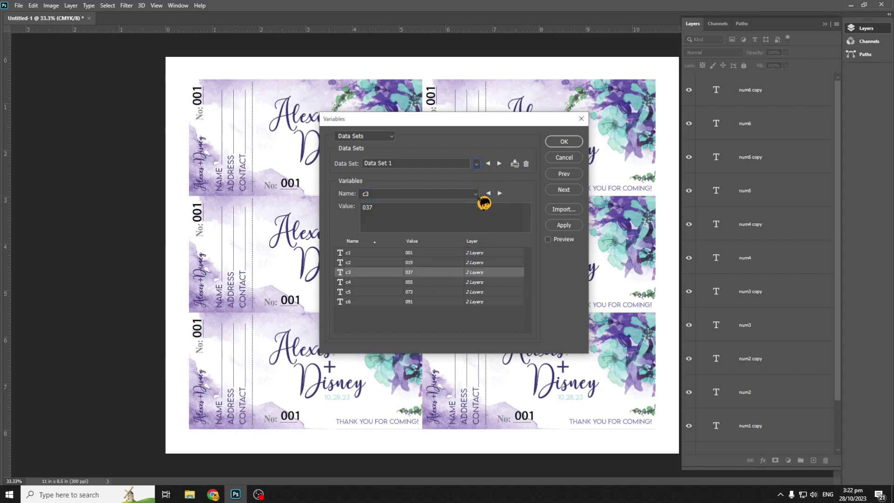
# Check variables c4, c5 and c6 in Data Set 1 and accept the imported data sets.
pyautogui.click(476, 194)
pyautogui.click(467, 226)
pyautogui.click(476, 164)
pyautogui.click(480, 173)
pyautogui.click(476, 194)
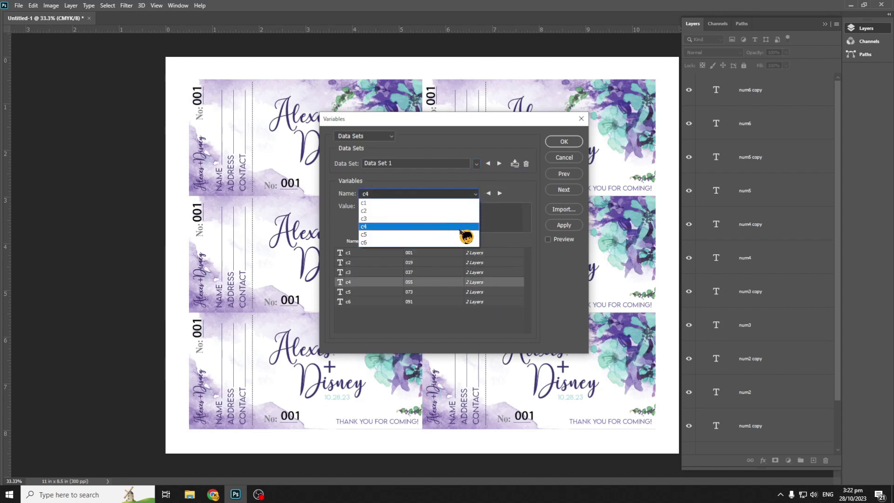
pyautogui.click(467, 234)
pyautogui.click(476, 164)
pyautogui.click(480, 174)
pyautogui.click(476, 194)
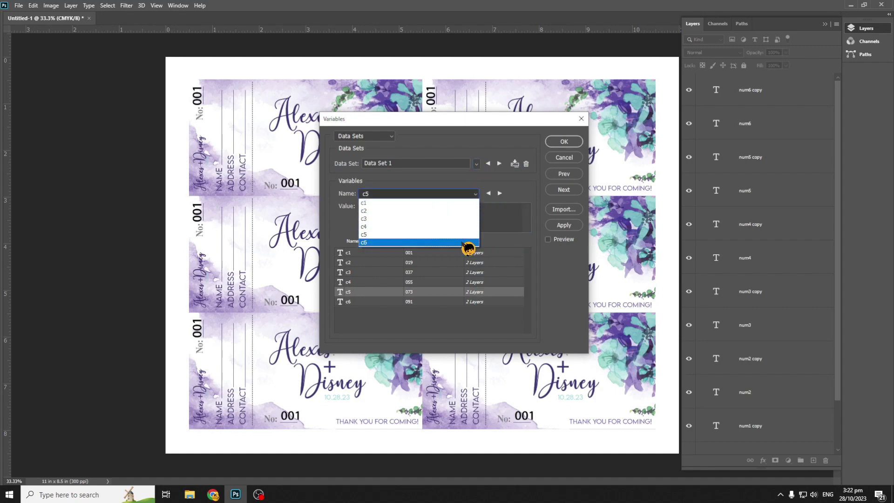
pyautogui.click(468, 242)
pyautogui.click(476, 164)
pyautogui.click(479, 173)
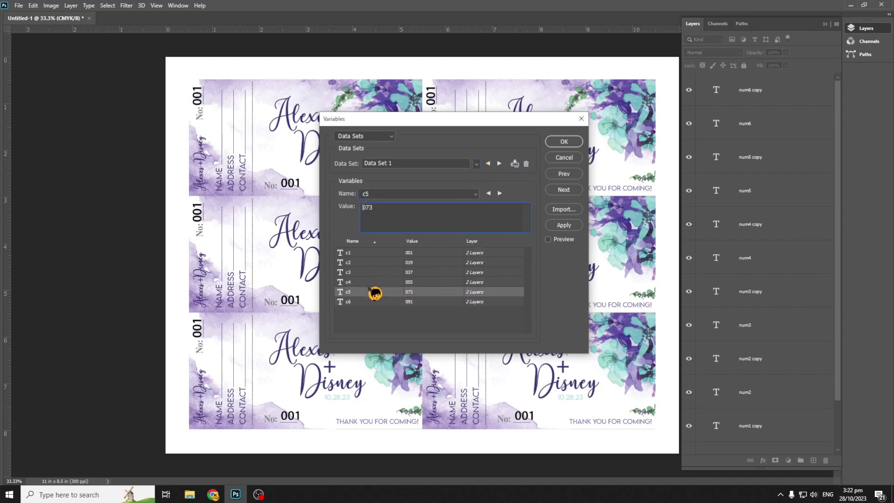
pyautogui.click(378, 253)
pyautogui.click(565, 142)
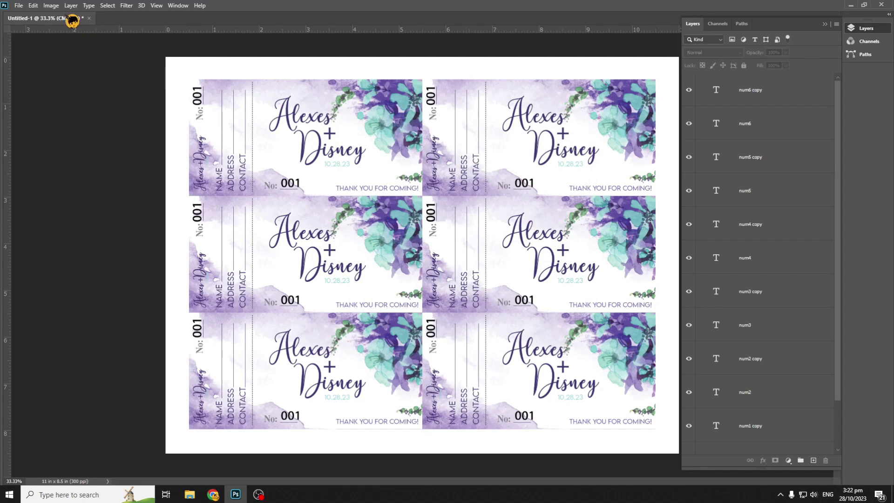
# Start exporting the data sets as files and create a destination folder named psd inside the RAFFLE COUPON desktop folder.
pyautogui.click(21, 7)
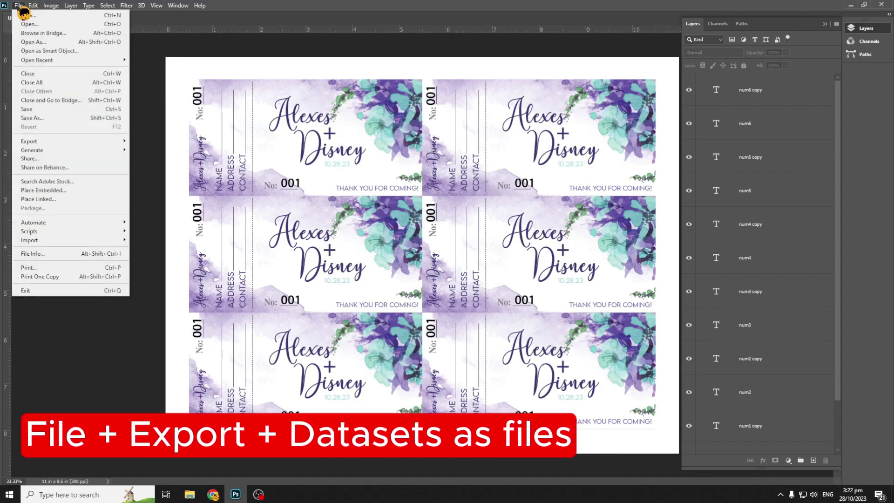
pyautogui.moveTo(111, 143)
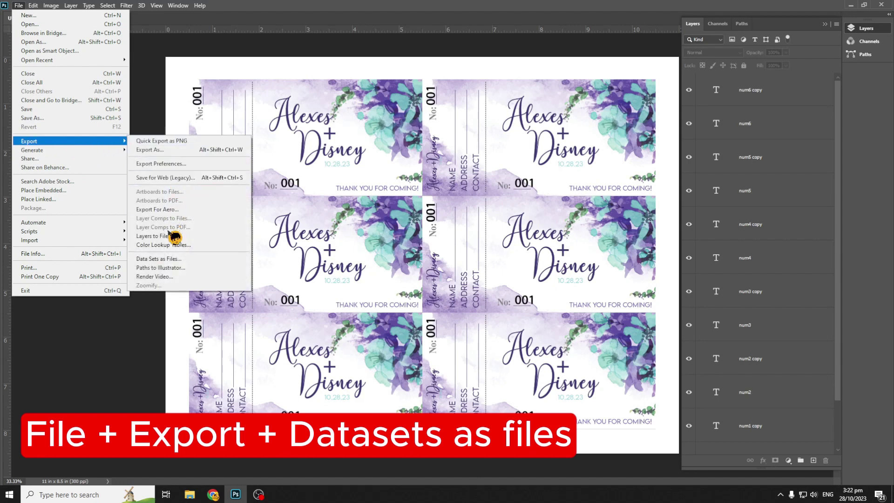
pyautogui.click(190, 260)
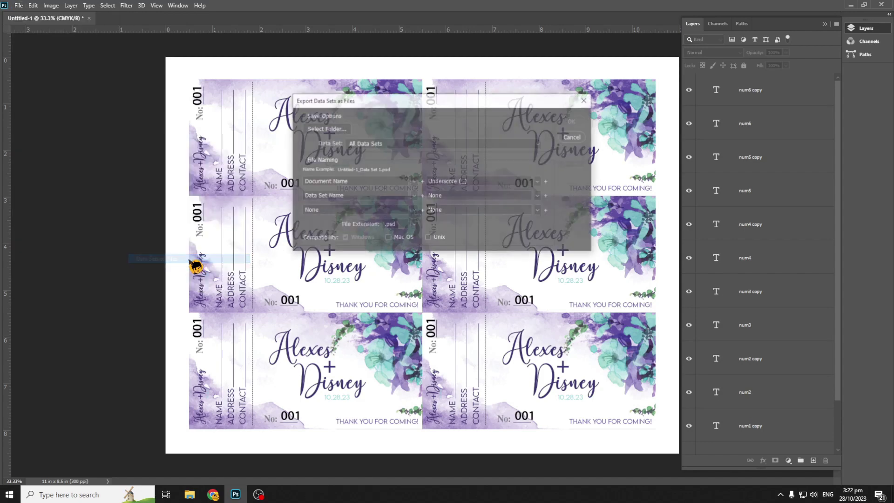
pyautogui.click(327, 129)
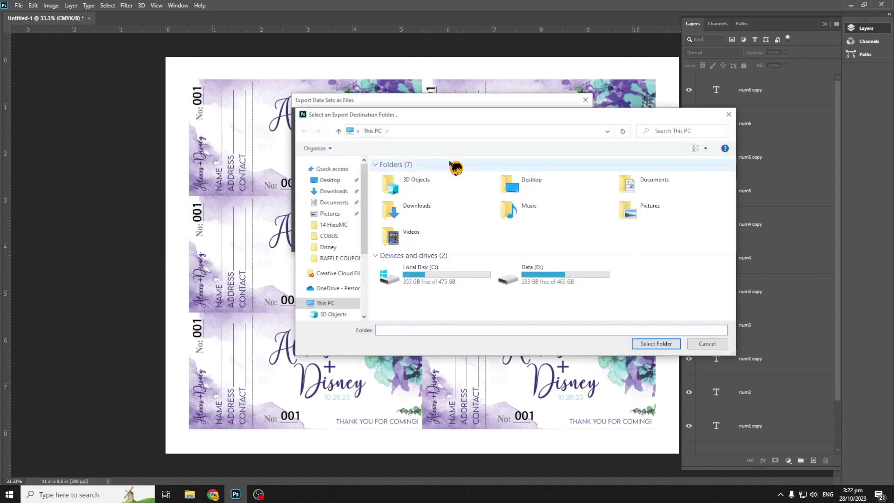
pyautogui.doubleClick(512, 183)
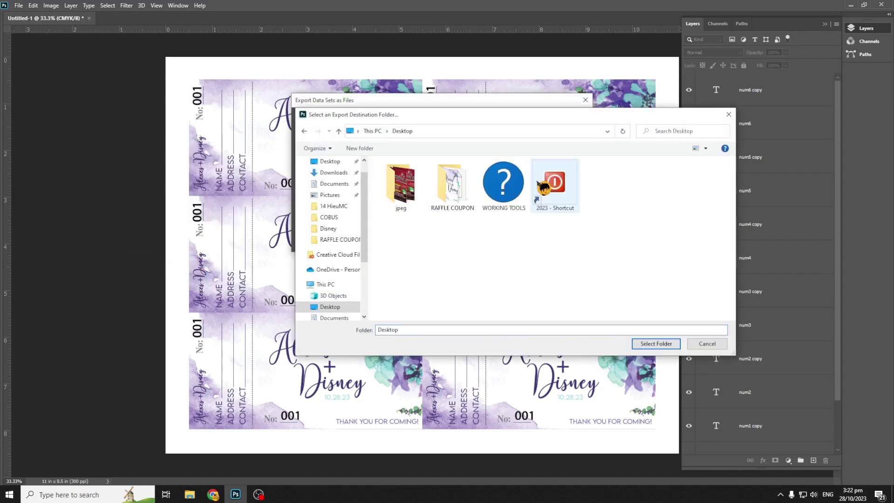
pyautogui.doubleClick(457, 187)
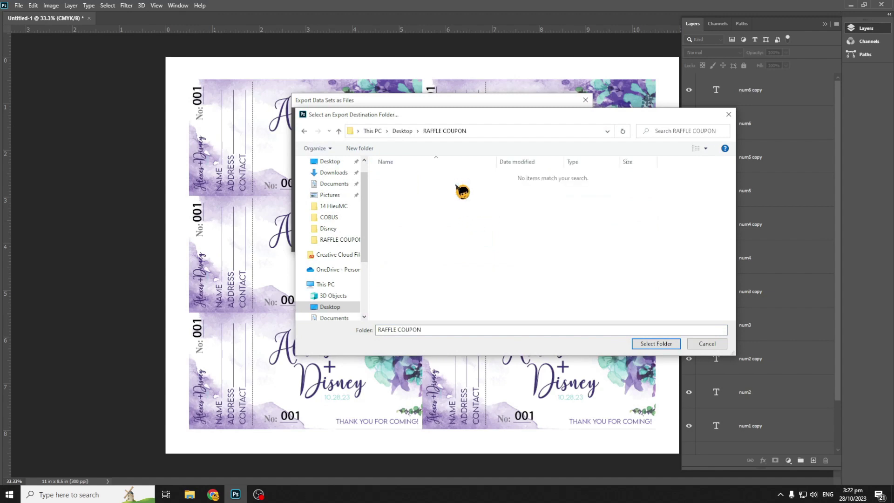
pyautogui.rightClick(451, 239)
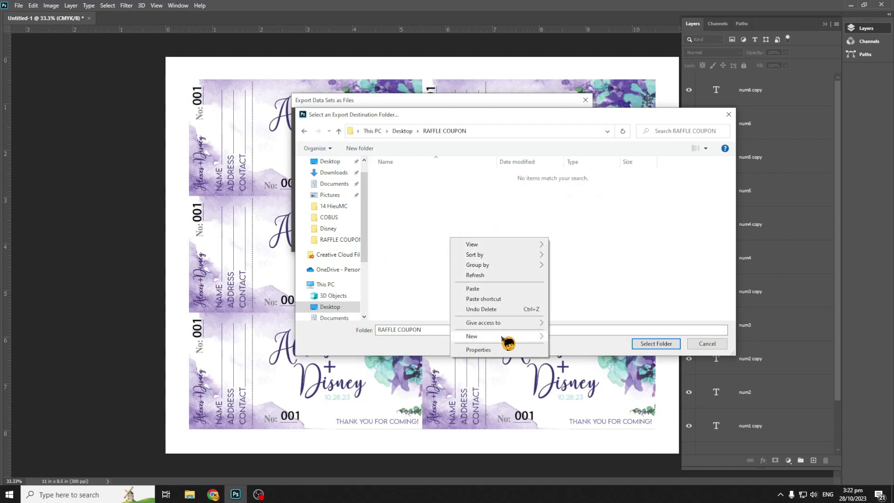
pyautogui.moveTo(507, 338)
pyautogui.click(570, 337)
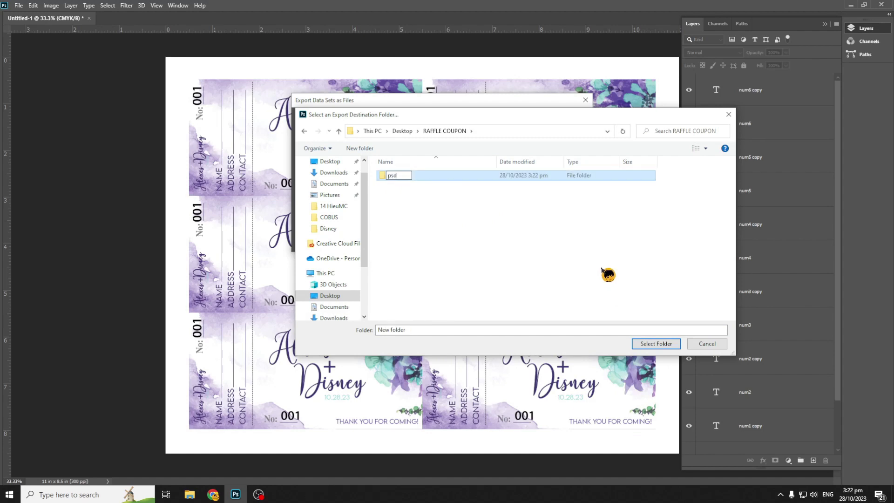
pyautogui.click(608, 275)
# Choose the psd folder as the destination and export all data sets as .psd files.
pyautogui.click(410, 176)
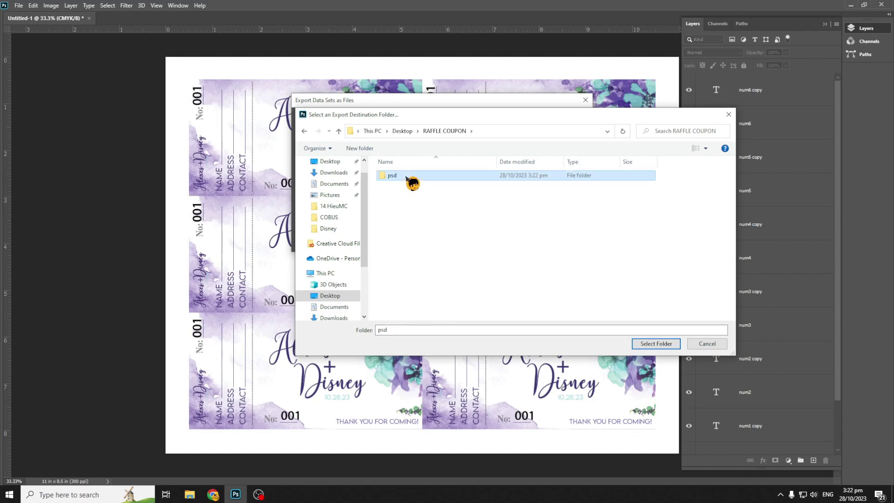
pyautogui.click(647, 347)
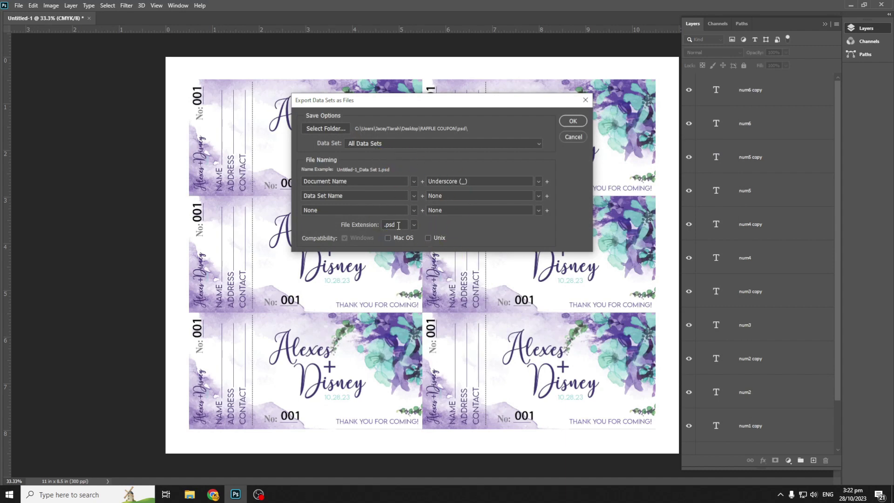
pyautogui.click(573, 121)
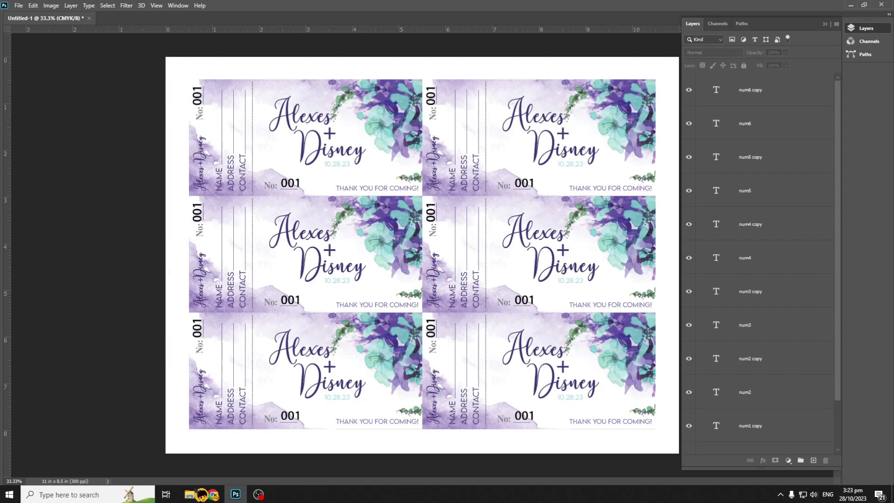
# Check the exported data set files in the psd folder in File Explorer, and return to Photoshop.
pyautogui.click(238, 466)
pyautogui.doubleClick(332, 294)
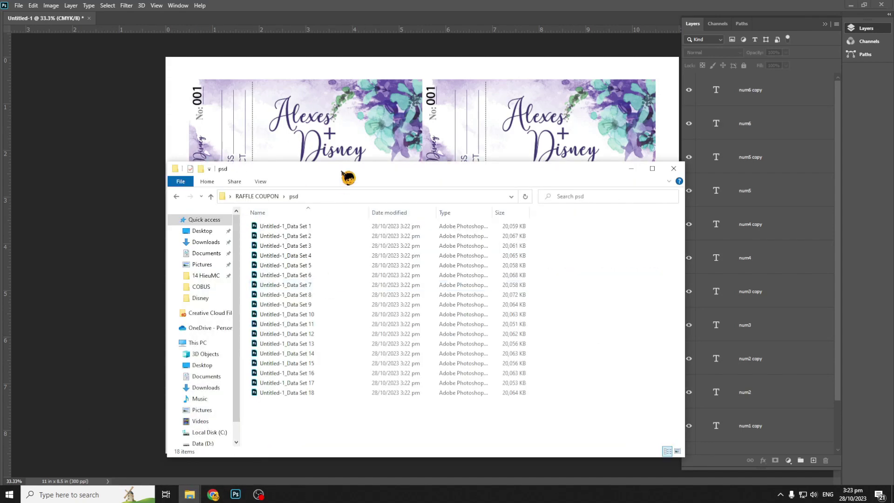
pyautogui.click(114, 138)
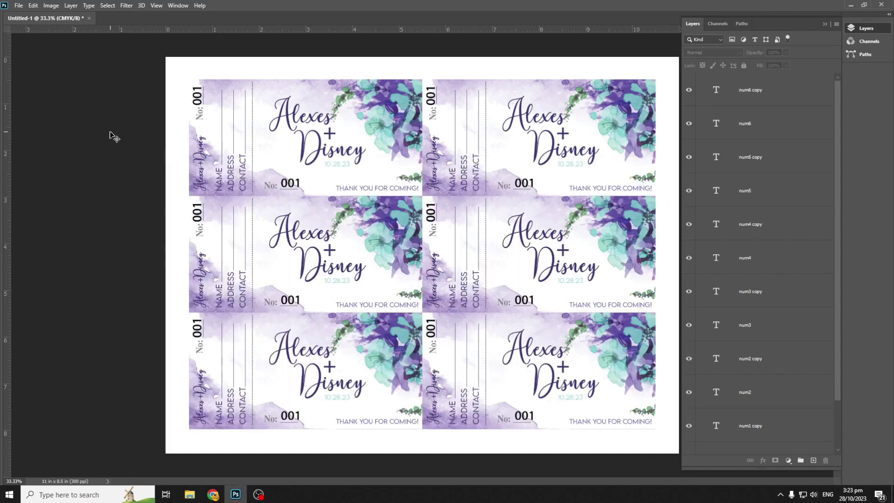
# Run Image Processor on the RAFFLE COUPON psd folder, saving JPEGs at quality 12 in the same location.
pyautogui.click(20, 7)
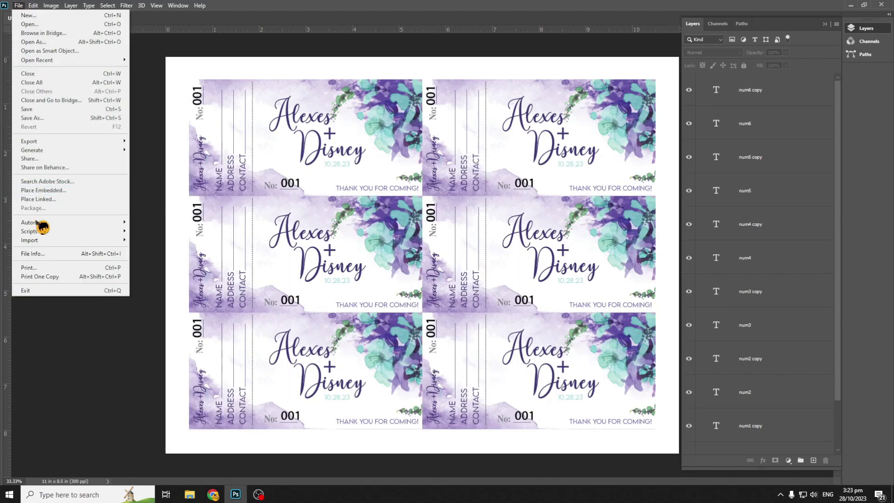
pyautogui.moveTo(44, 233)
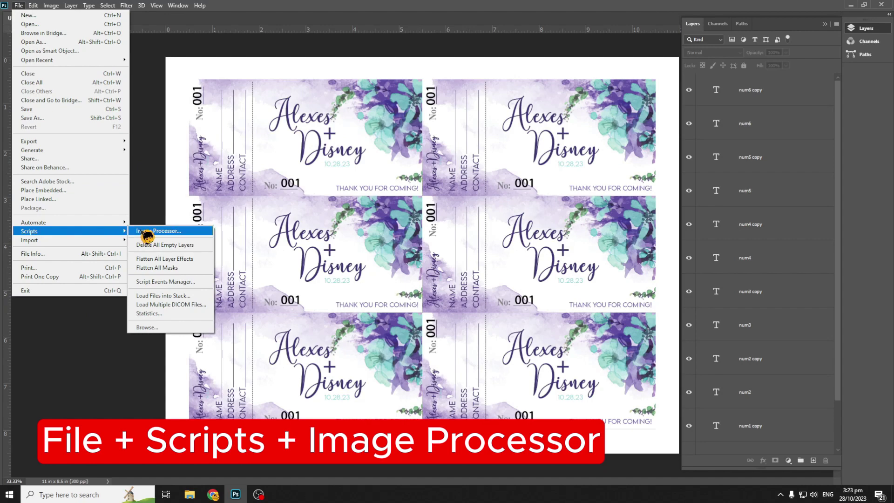
pyautogui.click(187, 231)
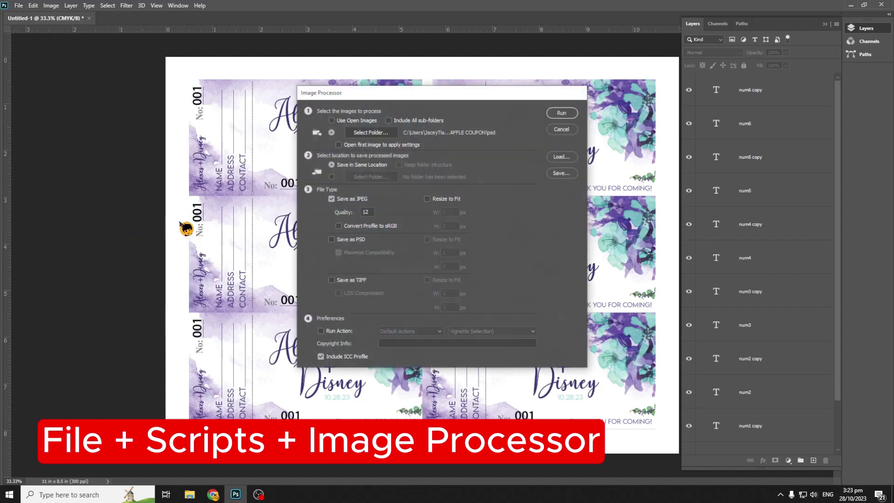
pyautogui.click(367, 133)
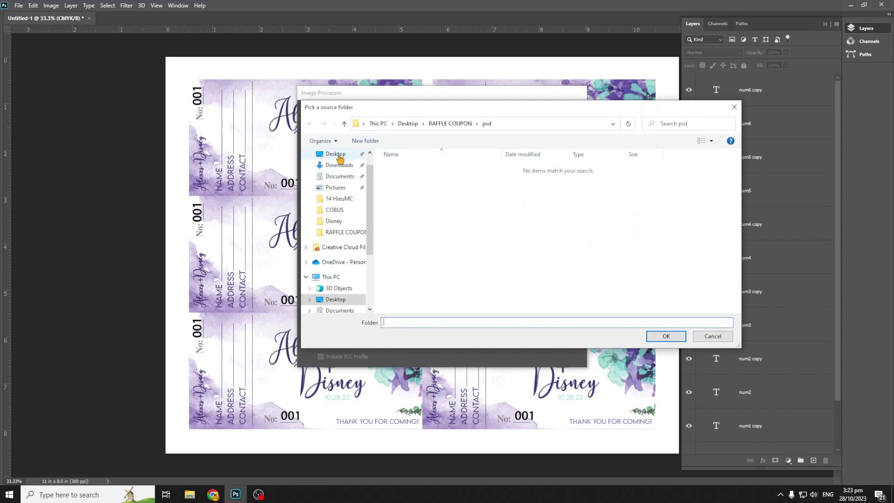
pyautogui.click(340, 159)
pyautogui.doubleClick(459, 180)
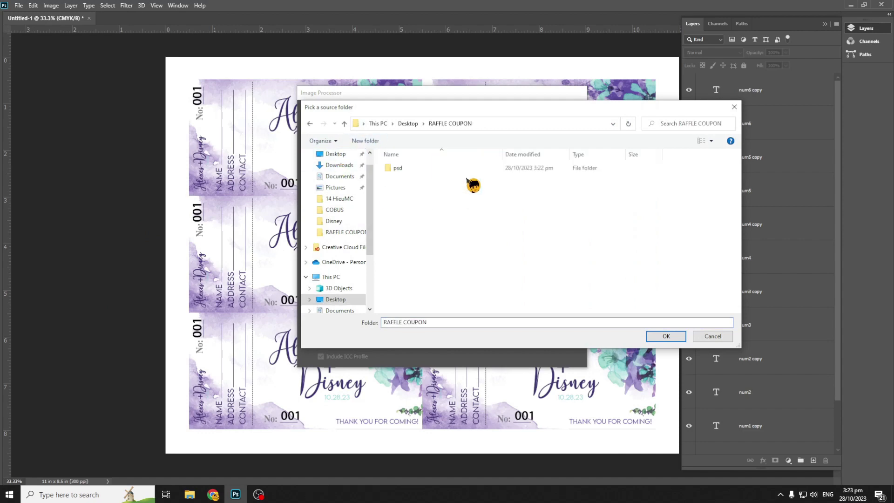
pyautogui.click(403, 169)
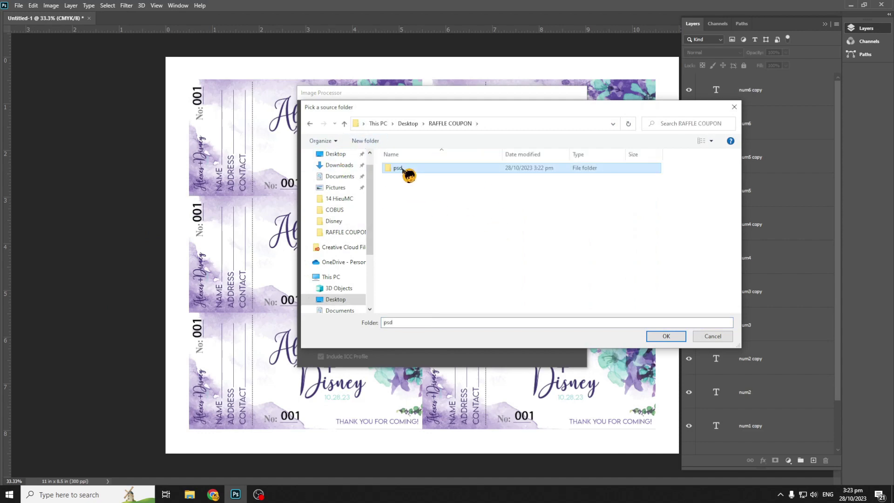
pyautogui.click(663, 345)
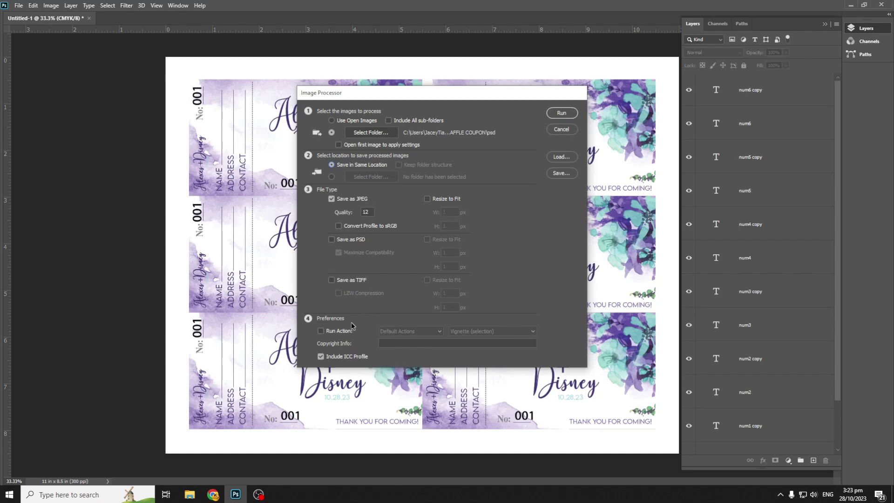
pyautogui.click(561, 113)
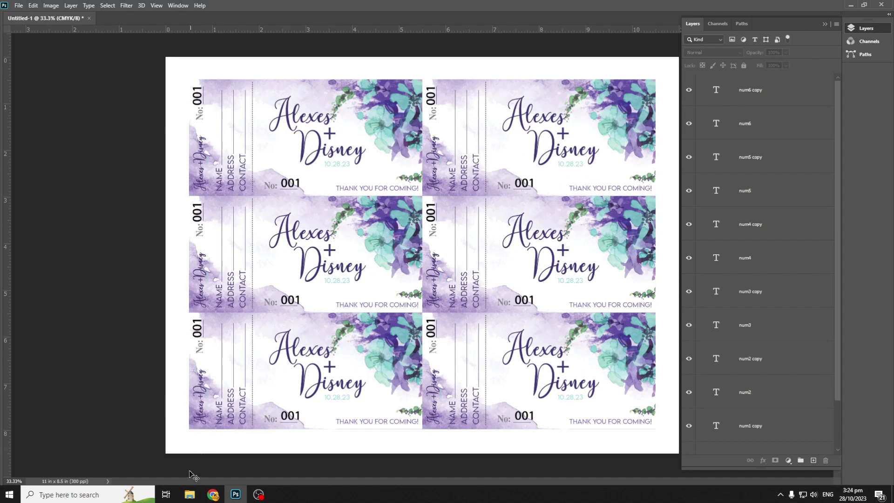
# Switch to File Explorer, go to the JPEG folder inside psd and view the Untitled-1_Data Set 1 image.
pyautogui.moveTo(189, 494)
pyautogui.click(240, 450)
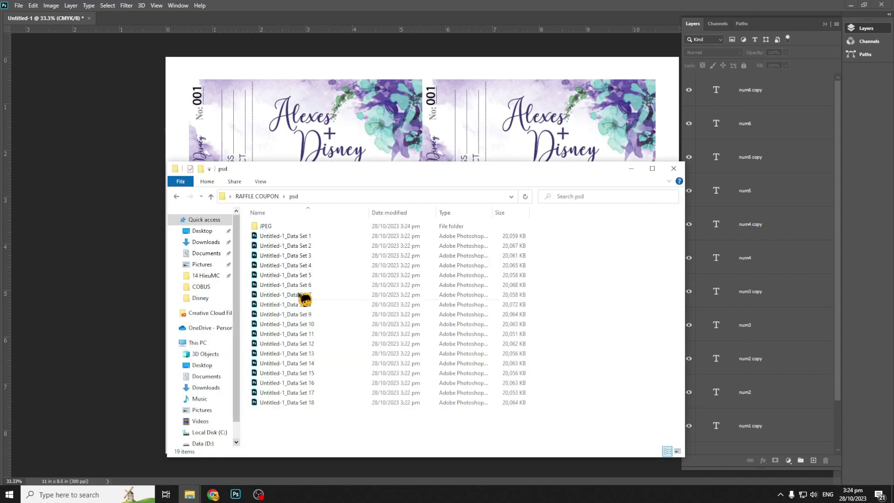
pyautogui.doubleClick(305, 169)
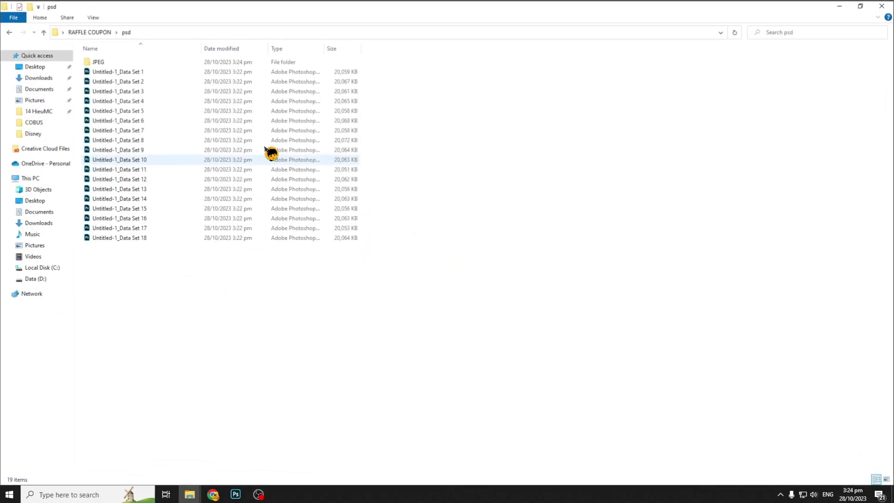
pyautogui.doubleClick(98, 61)
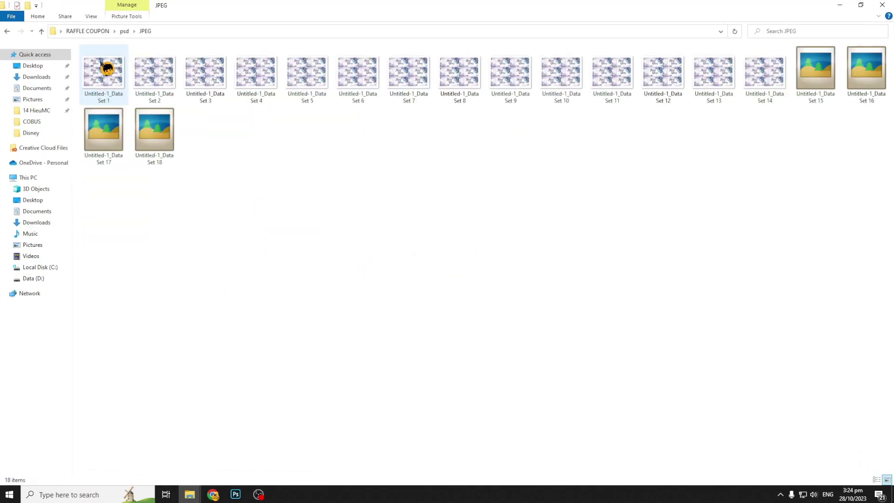
pyautogui.click(109, 75)
pyautogui.doubleClick(115, 76)
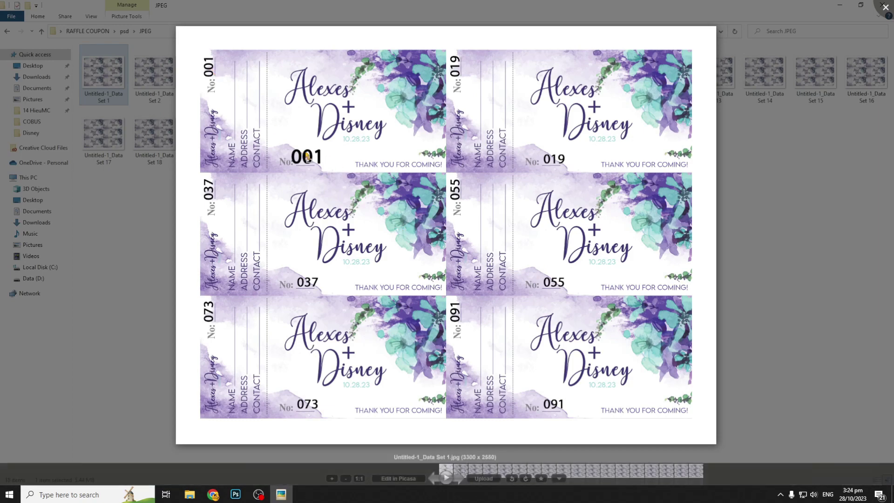
# Look through the JPEG sheets from Data Set 1 to Data Set 18 to examine the coupon numbering.
pyautogui.press('Right')
pyautogui.press('Right')
pyautogui.press('Right')
pyautogui.press('Right')
pyautogui.press('Right')
pyautogui.press('Right')
pyautogui.press('Right')
pyautogui.press('Right')
pyautogui.press('Right')
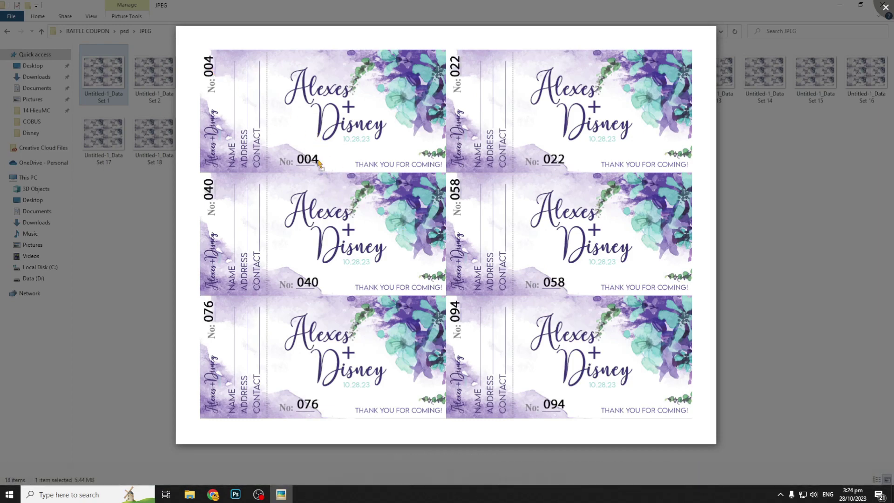
pyautogui.press('Right')
pyautogui.press('Right')
pyautogui.press('Right')
pyautogui.press('Right')
pyautogui.press('Right')
pyautogui.press('Right')
pyautogui.press('Right')
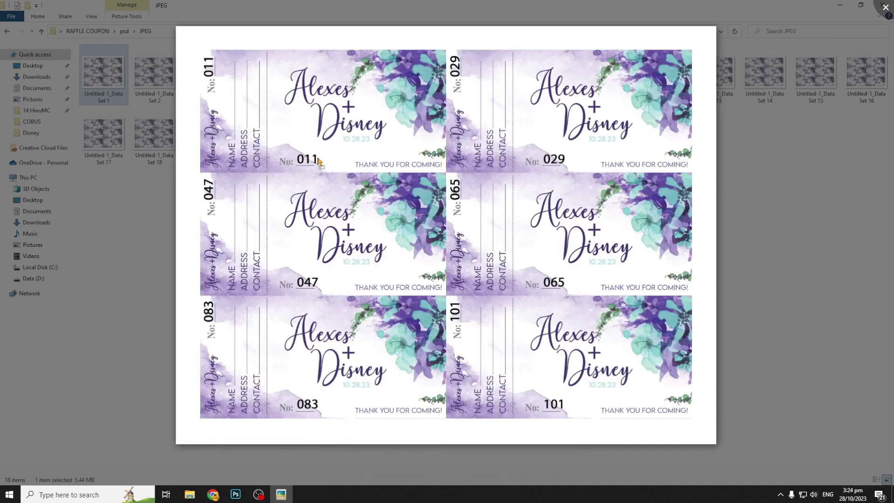
pyautogui.press('Right')
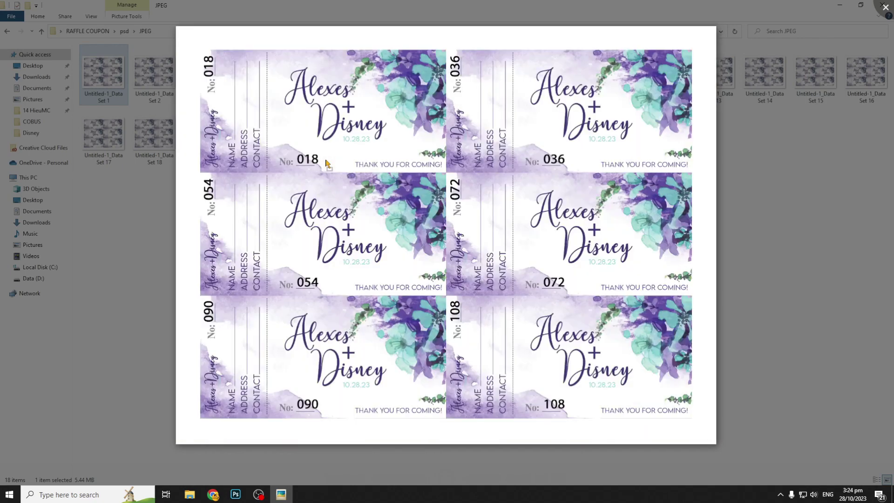
# Return to the Data Set 1 sheet and recheck the coupon numbers on it and the following sheets.
pyautogui.press('Left')
pyautogui.press('Home')
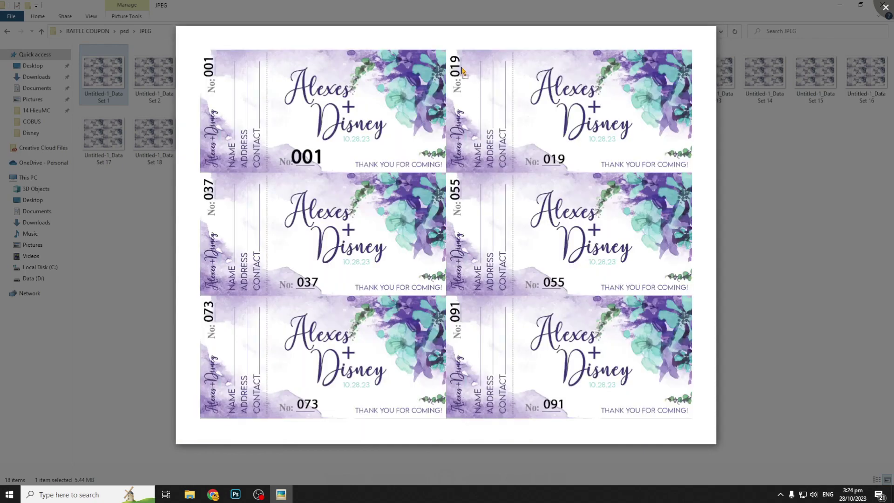
pyautogui.press('Right')
pyautogui.press('Right')
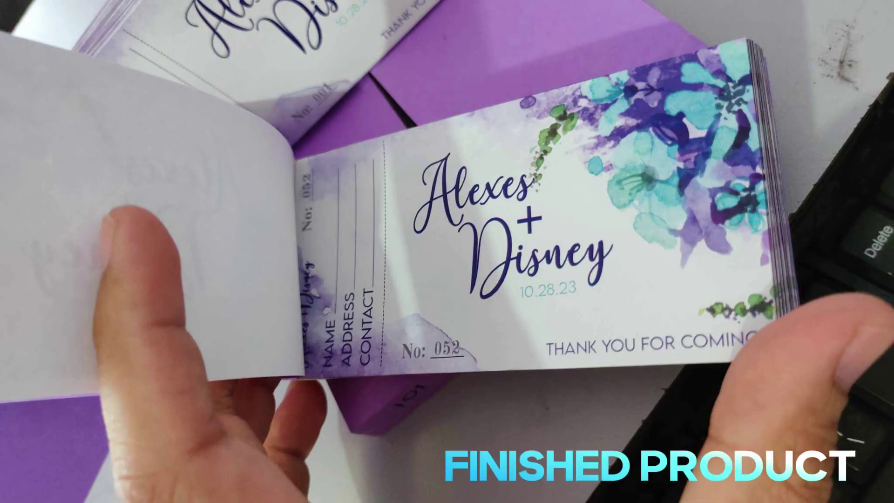